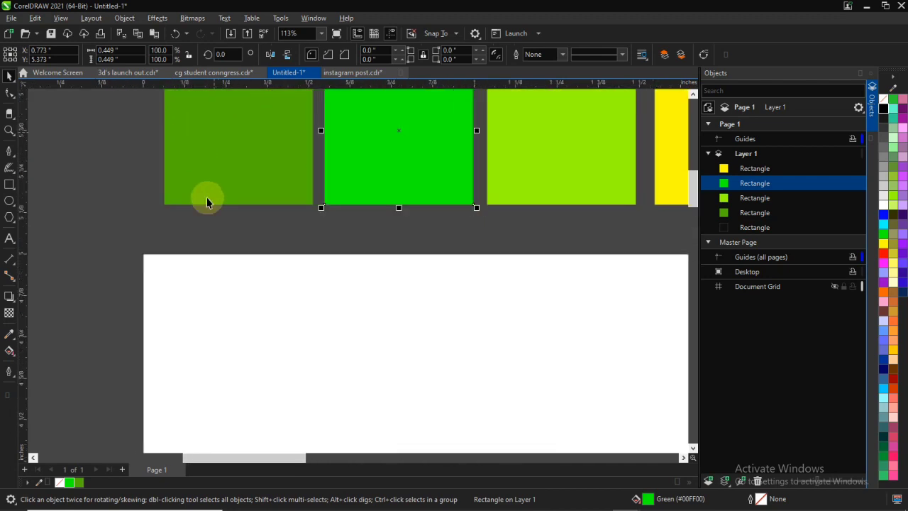
Fill the page-sized rectangle with the colour sampled from the dark green #53B306 swatch
left_click(9, 333)
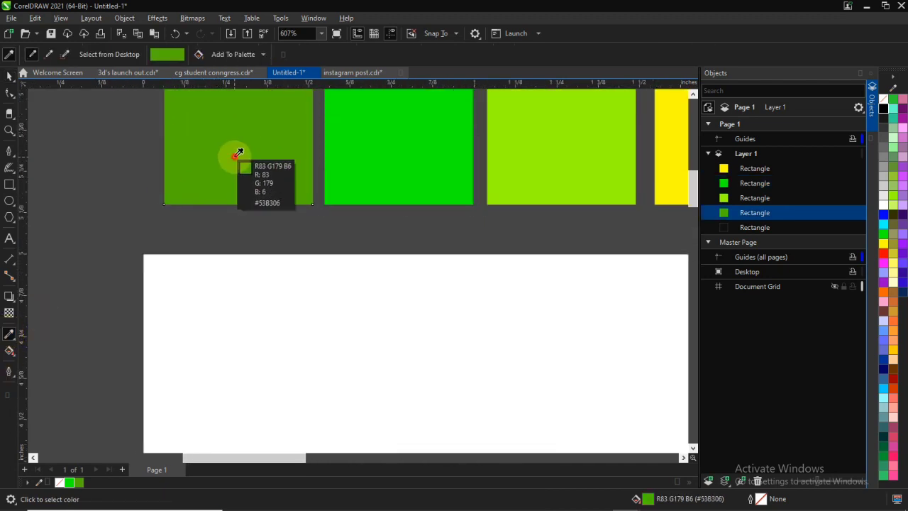
left_click(238, 154)
left_click(231, 304)
scroll(283, 316, "down", 4)
left_click(9, 76)
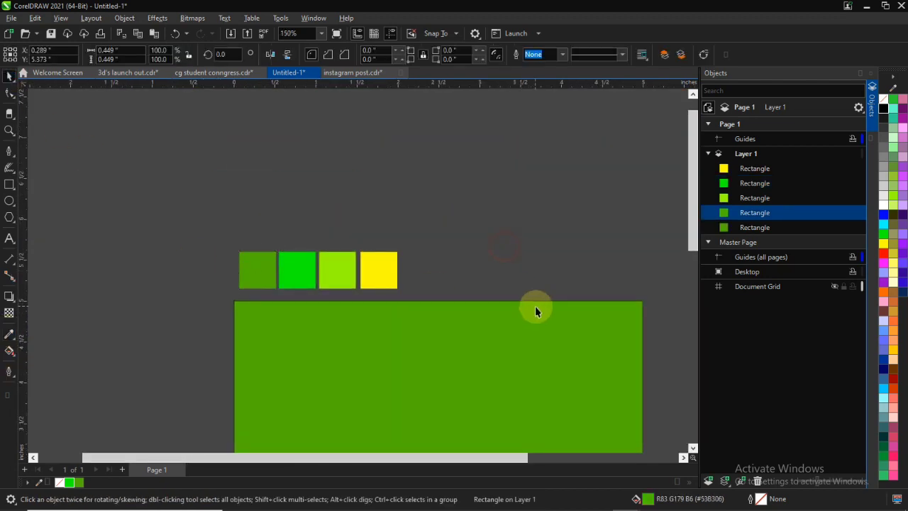
Remove the outline from the large green background rectangle
scroll(536, 309, "up", 10)
right_click(459, 232)
left_click(422, 245)
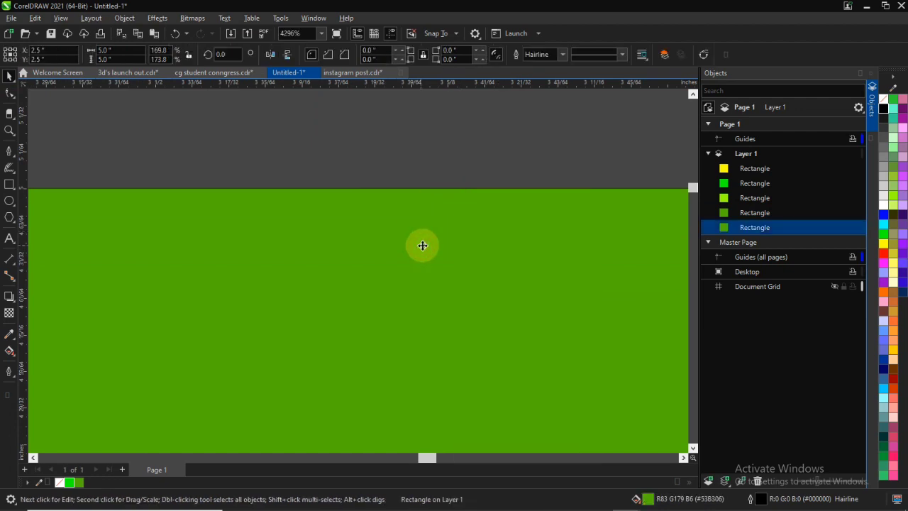
left_click(543, 55)
left_click(542, 64)
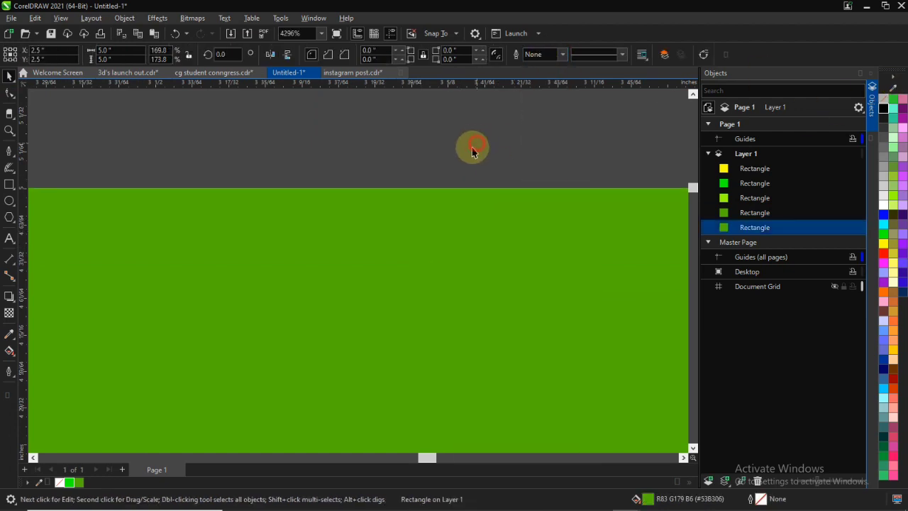
left_click(472, 151)
scroll(461, 191, "down", 10)
Add Gaussian noise to the green background with level 50, density 50 and Intensity colour mode
left_click(516, 190)
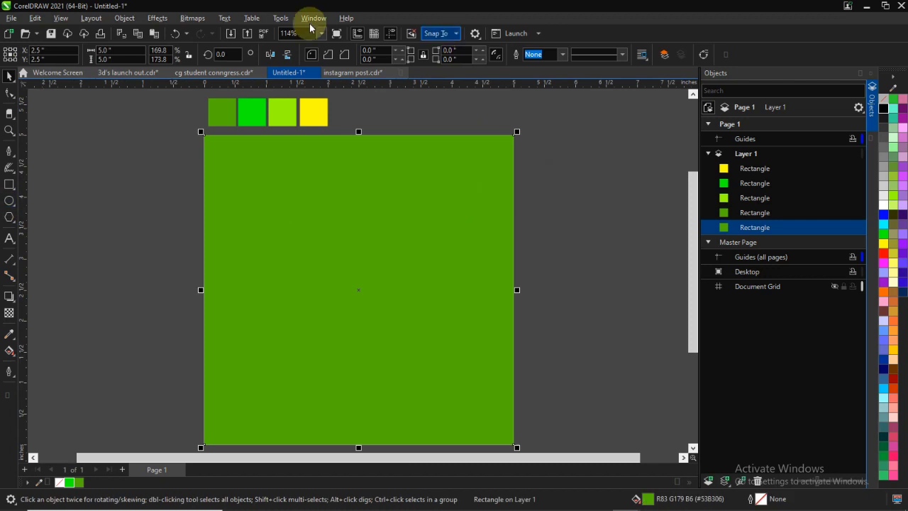
left_click(157, 18)
mouse_move(177, 187)
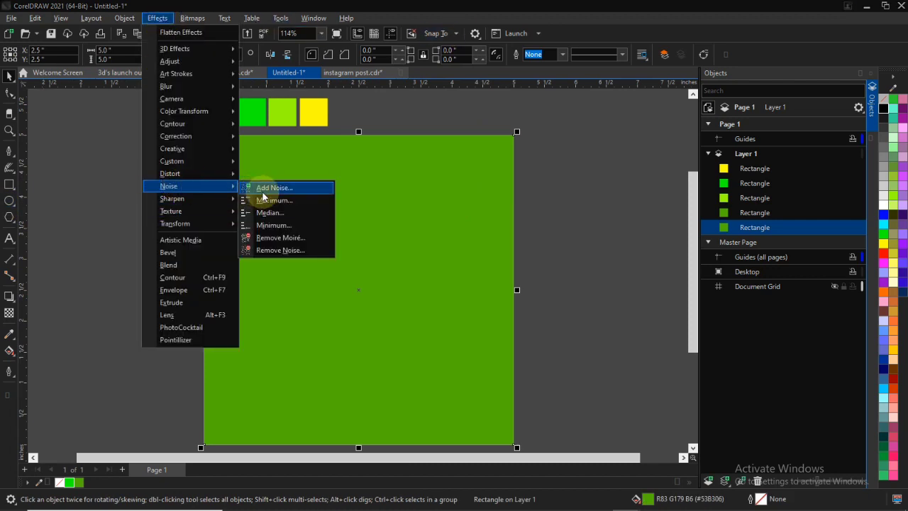
left_click(281, 187)
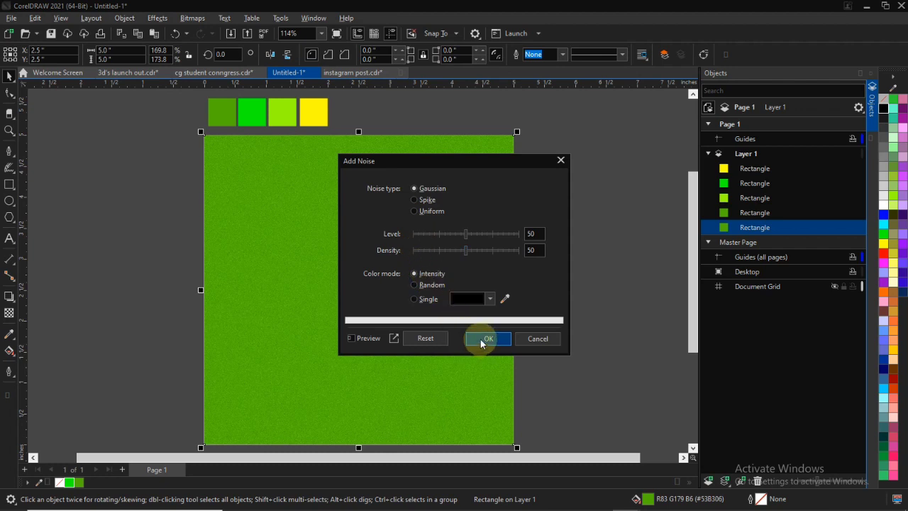
left_click(488, 338)
left_click(553, 297)
Add the text "friday" to the upper part of the background and change it to uppercase
scroll(363, 274, "up", 2)
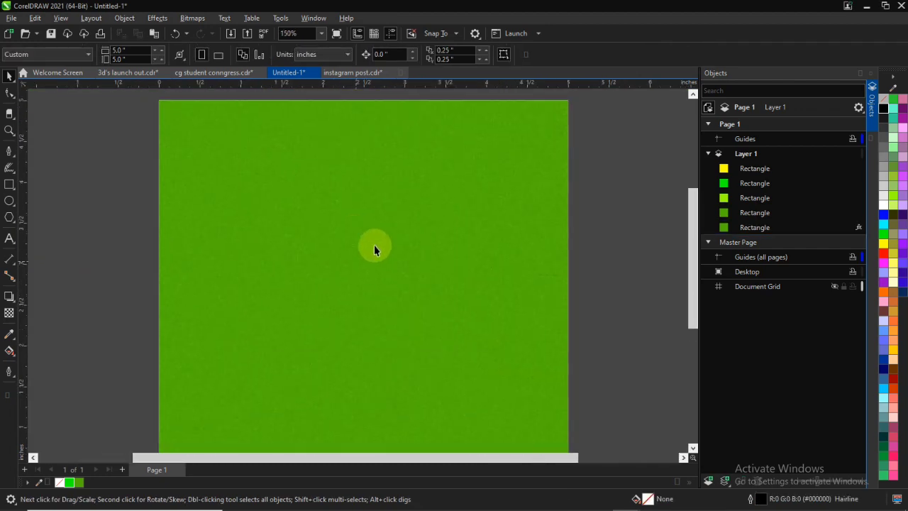
scroll(294, 239, "down", 2)
scroll(292, 238, "up", 2)
scroll(403, 267, "down", 2)
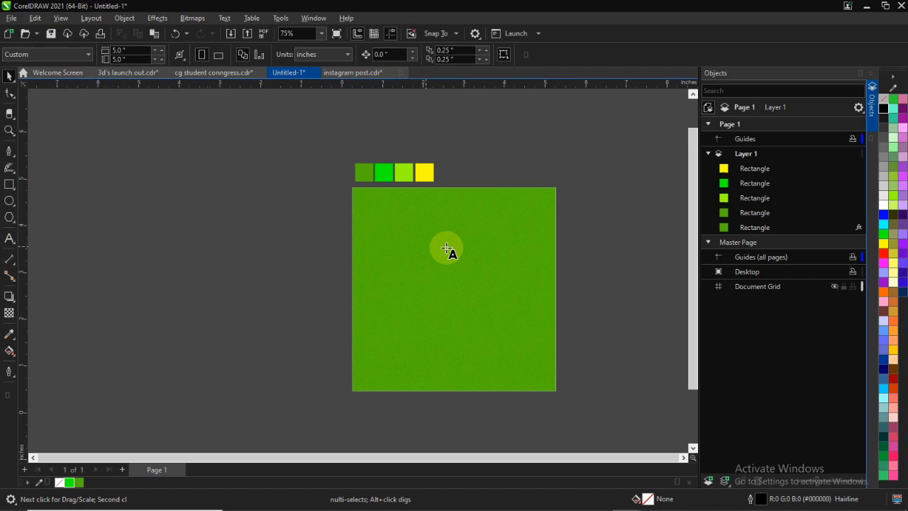
scroll(449, 251, "up", 2)
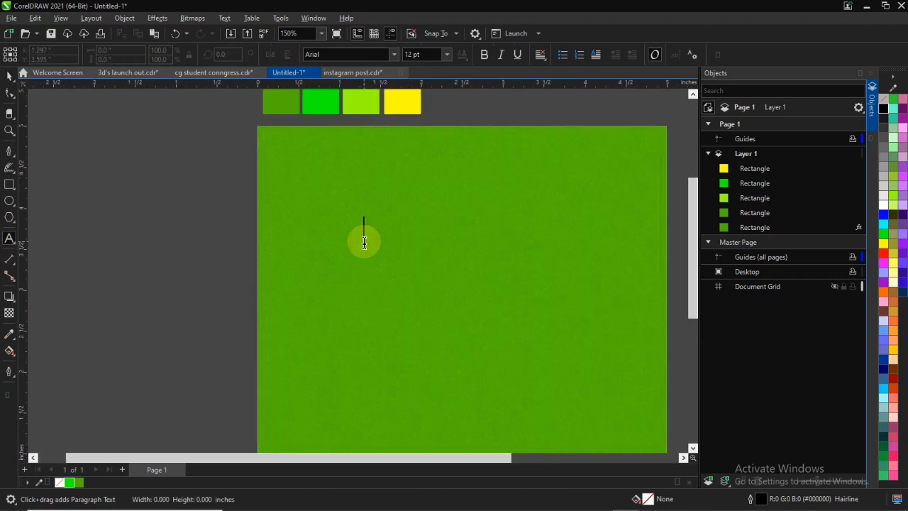
type("friday")
key("ctrl+a")
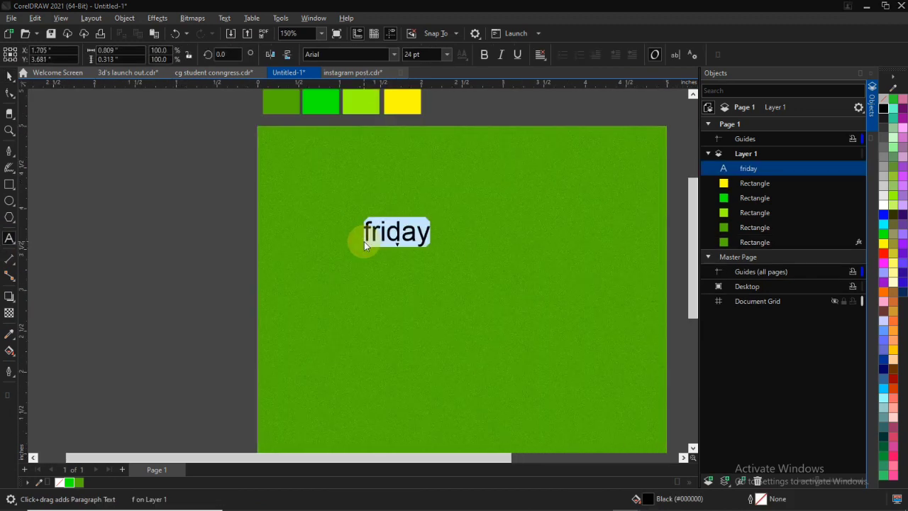
key("shift+F3")
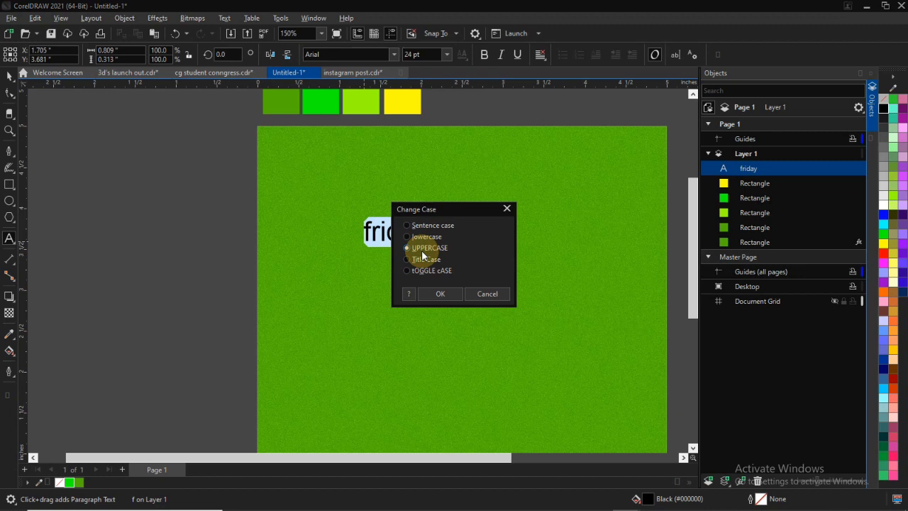
left_click(437, 292)
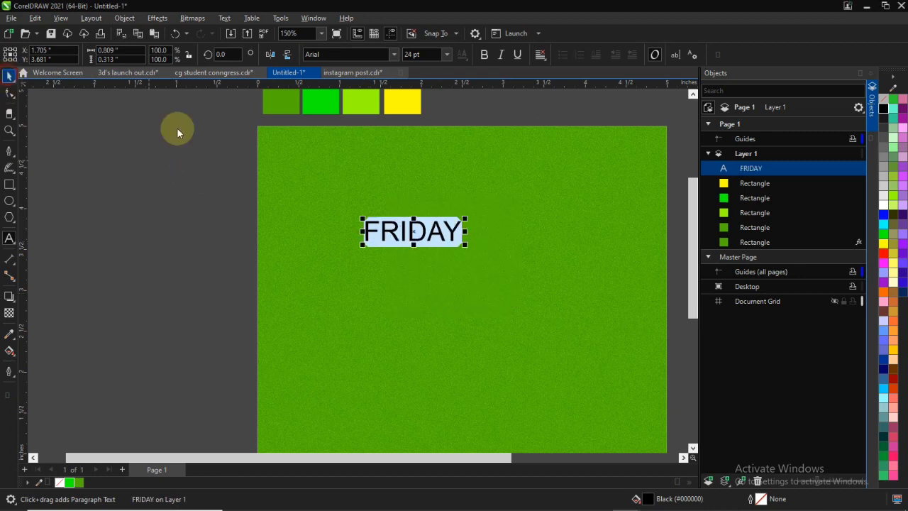
Format the FRIDAY text in white Montserrat Black at about 70 pt
left_click(8, 76)
left_click_drag(464, 245, 646, 369)
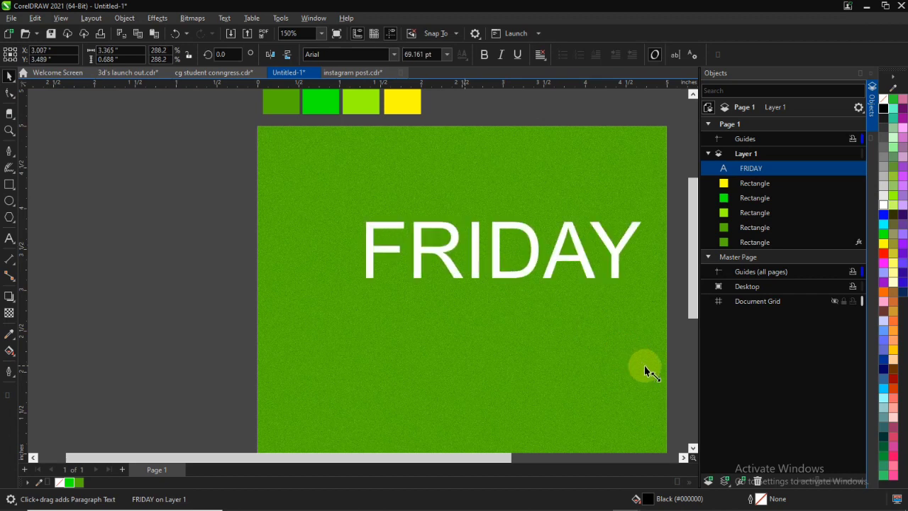
left_click(393, 55)
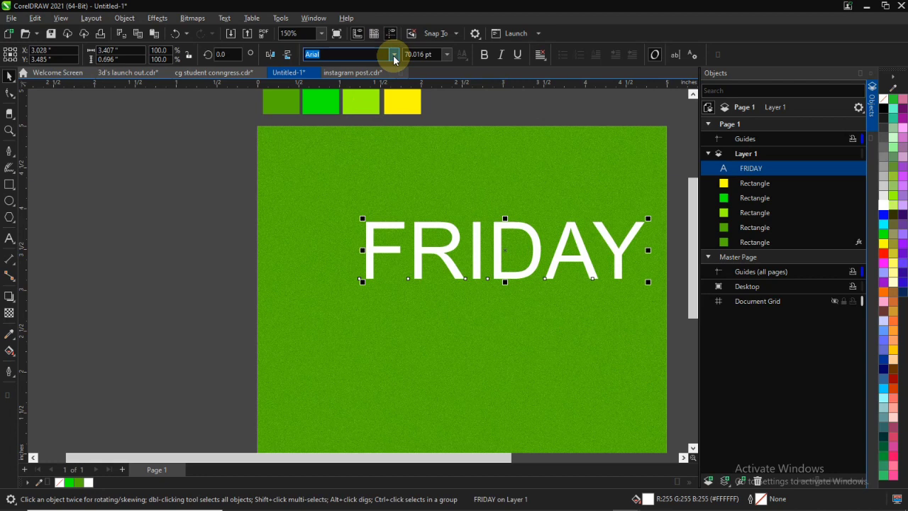
left_click(393, 57)
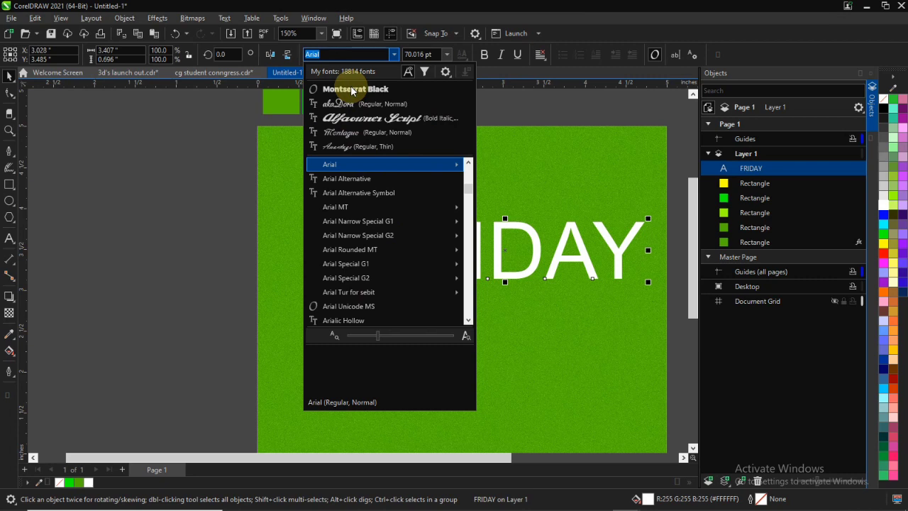
left_click(351, 89)
Move the FRIDAY text inside the square and repeat copies below it for five evenly spaced lines
scroll(496, 355, "down", 2)
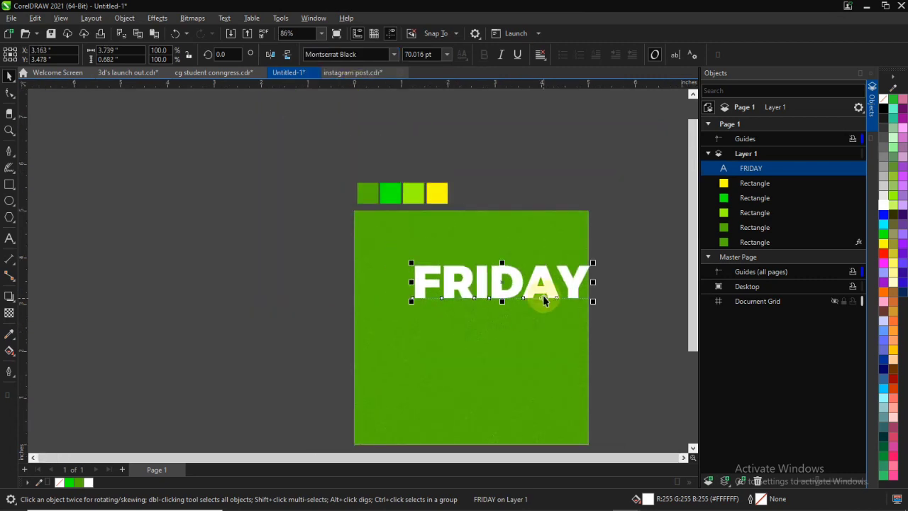
left_click_drag(483, 283, 504, 310)
scroll(505, 273, "up", 2)
scroll(507, 269, "down", 3)
scroll(500, 316, "up", 3)
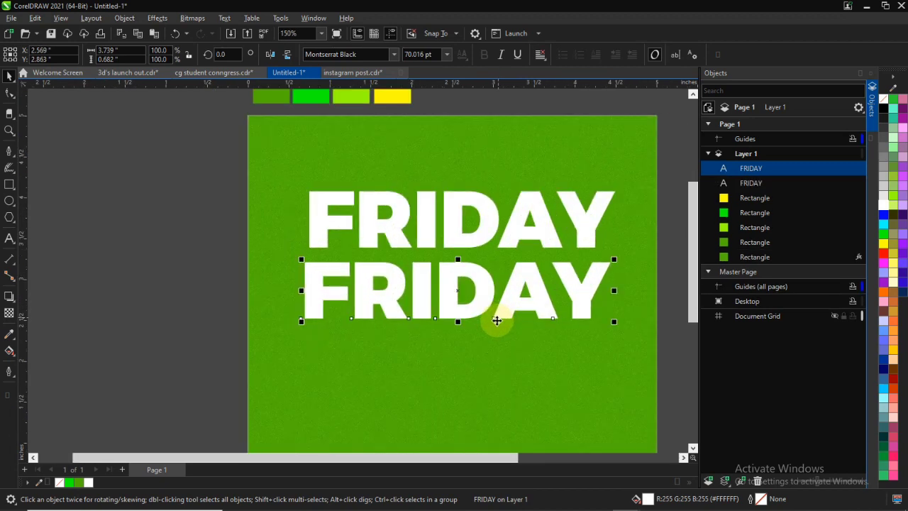
key("ctrl+r")
key("ctrl+r")
key("ctrl+r")
Scale all five FRIDAY lines together to about 66.8 pt and move them up to fit within the background
scroll(493, 341, "down", 4)
left_click_drag(552, 289, 375, 449)
scroll(520, 289, "up", 2)
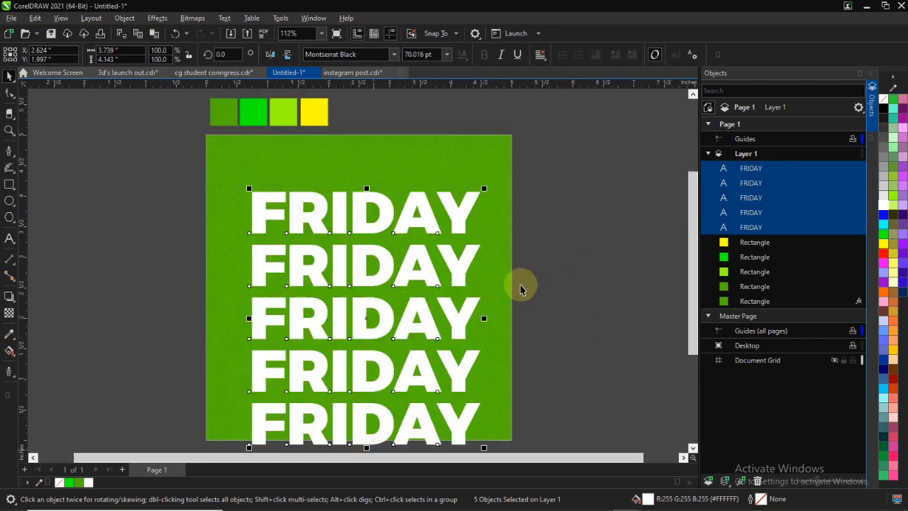
left_click_drag(483, 188, 479, 193)
left_click_drag(388, 349, 389, 321)
Delete the lowest FRIDAY line from the stack
left_click(534, 298)
left_click(364, 388)
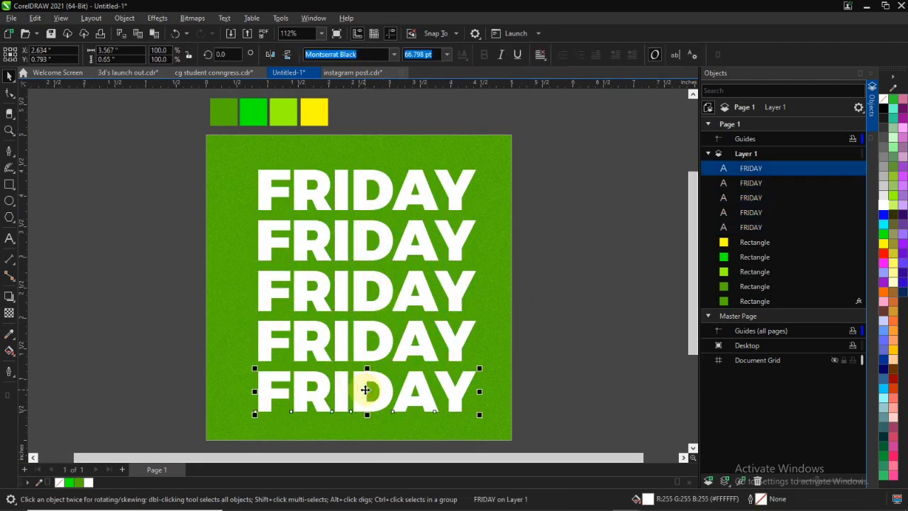
key("Delete")
Move the four remaining FRIDAY lines down as one block and centre them horizontally on the green background
left_click_drag(571, 392, 224, 149)
left_click_drag(302, 196, 296, 231)
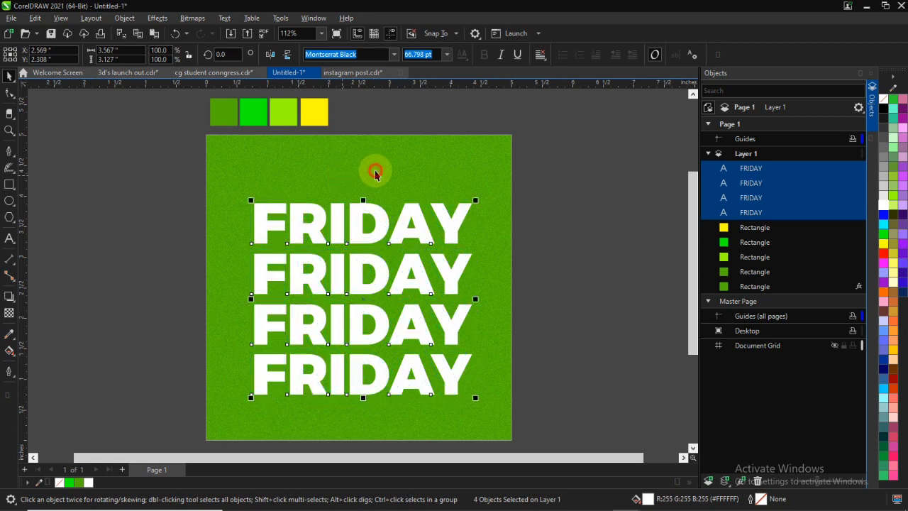
left_click(375, 172)
left_click(571, 248)
Skew the four FRIDAY lines vertically together so that they slant upward towards their right end
left_click_drag(567, 179, 175, 411)
scroll(349, 282, "up", 3)
left_click(350, 290)
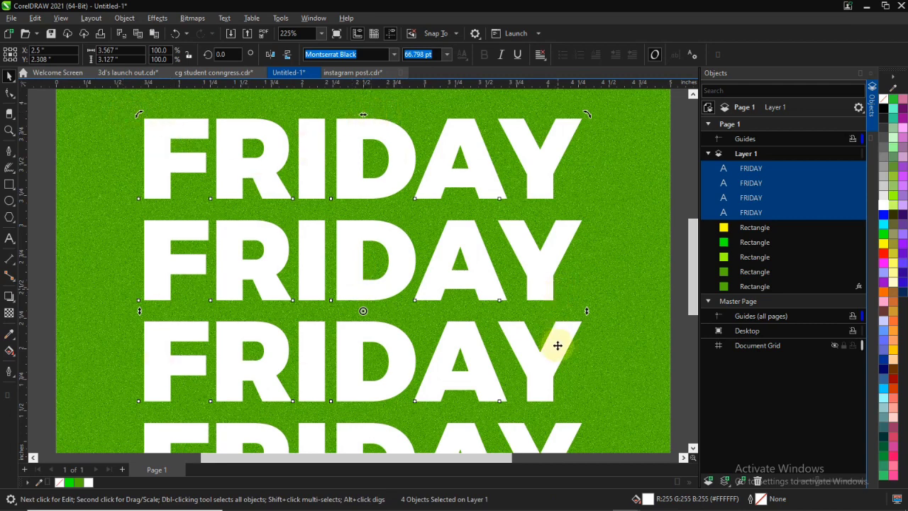
left_click_drag(587, 310, 585, 277)
scroll(586, 283, "down", 3)
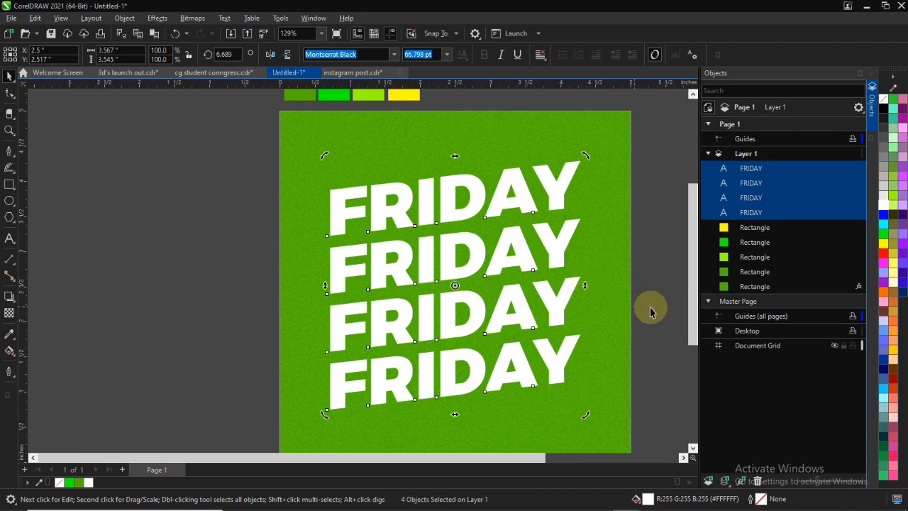
left_click(650, 307)
Add the text "thank god it's" beside the artwork and change it to uppercase
scroll(449, 291, "down", 3)
scroll(450, 291, "up", 2)
left_click(10, 238)
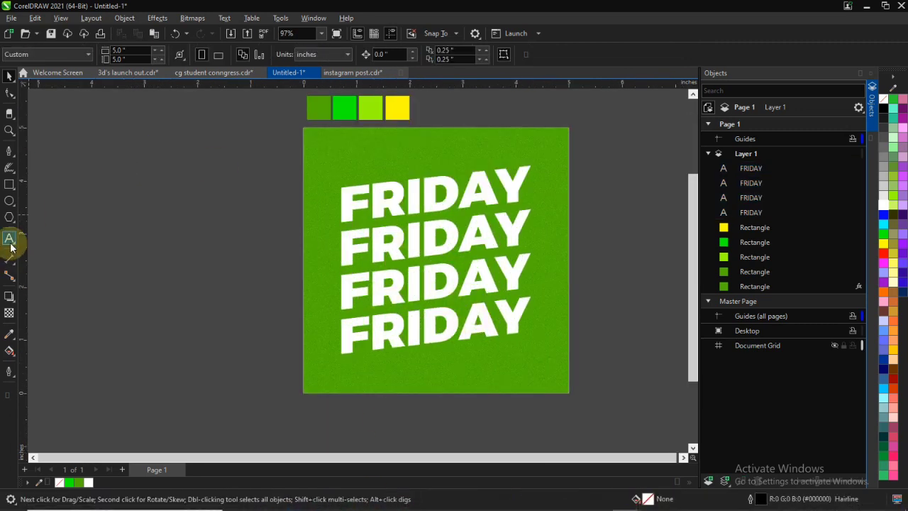
left_click(127, 262)
type("thank god")
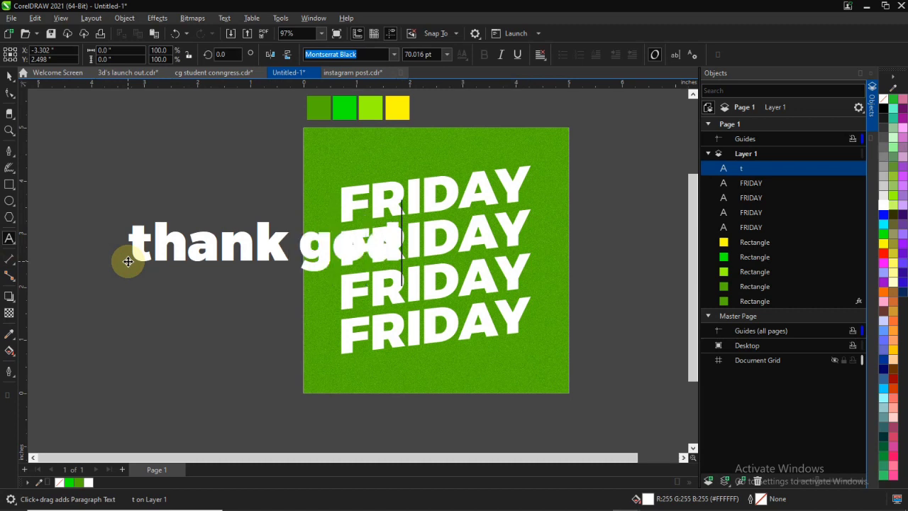
type(" it's")
key("ctrl+a")
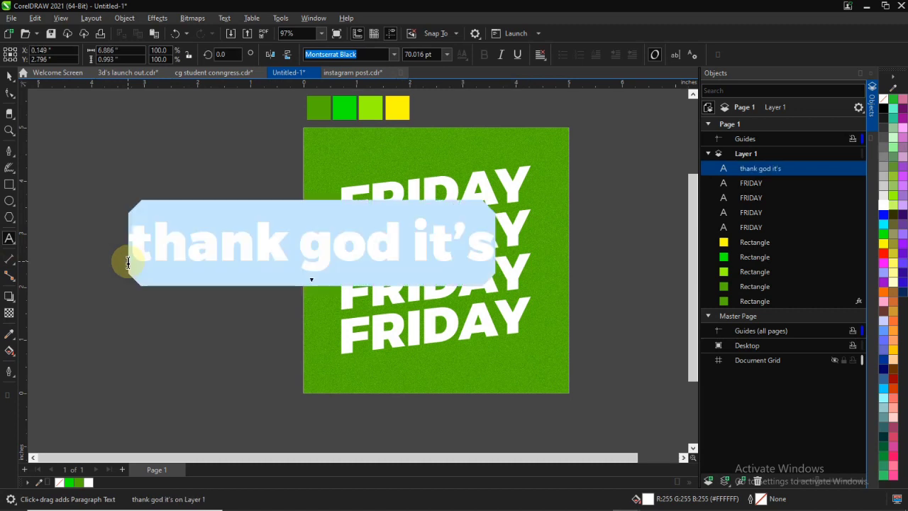
key("shift+F3")
left_click(427, 258)
left_click(428, 248)
left_click(437, 293)
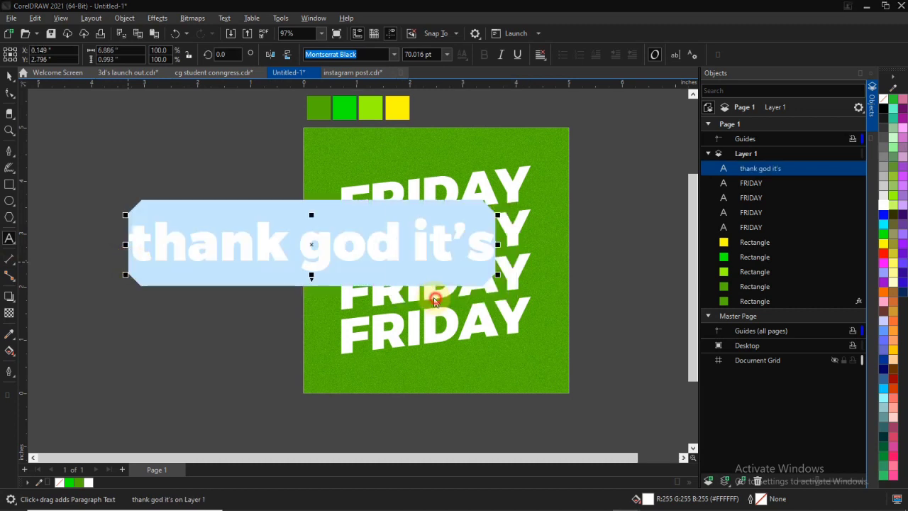
Shrink THANK GOD IT'S to about 20 pt above the first FRIDAY line and fill it yellow
left_click(10, 76)
left_click_drag(563, 264, 447, 162)
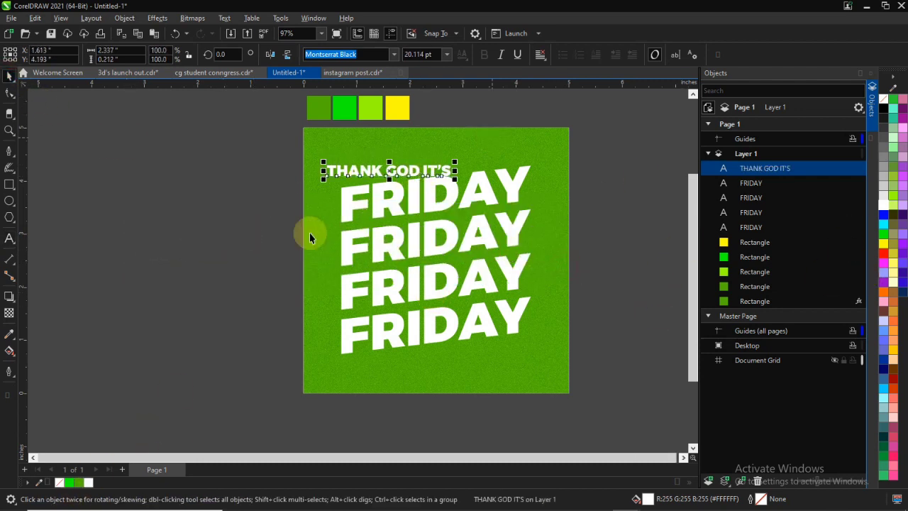
left_click(884, 244)
Skew THANK GOD IT'S upward to match the FRIDAY slant and set it along the first line's upper edge
scroll(424, 150, "up", 5)
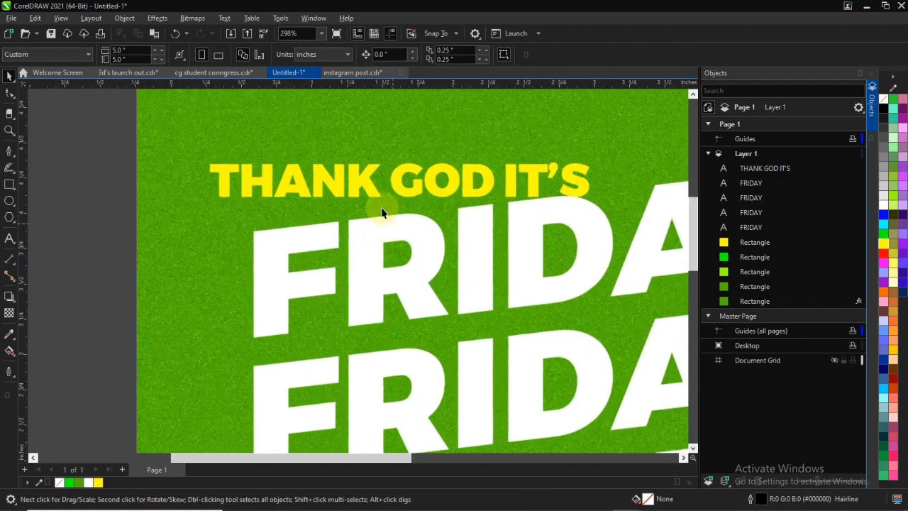
left_click(419, 187)
scroll(522, 194, "down", 3)
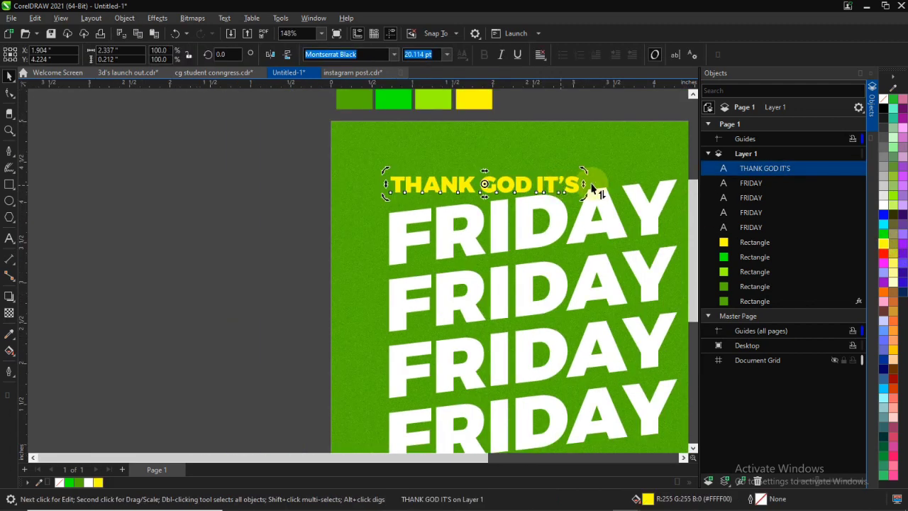
left_click_drag(585, 184, 521, 186)
left_click(520, 186)
scroll(520, 187, "up", 4)
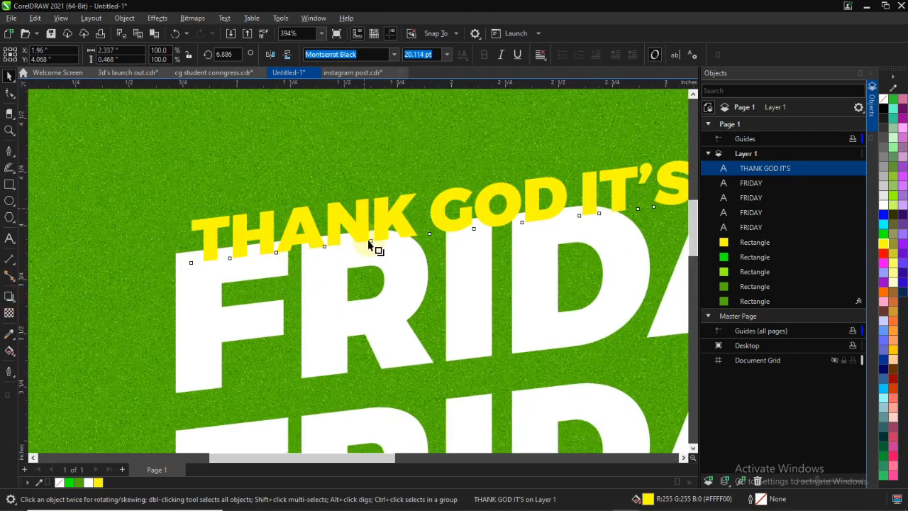
key("Escape")
scroll(263, 293, "down", 5)
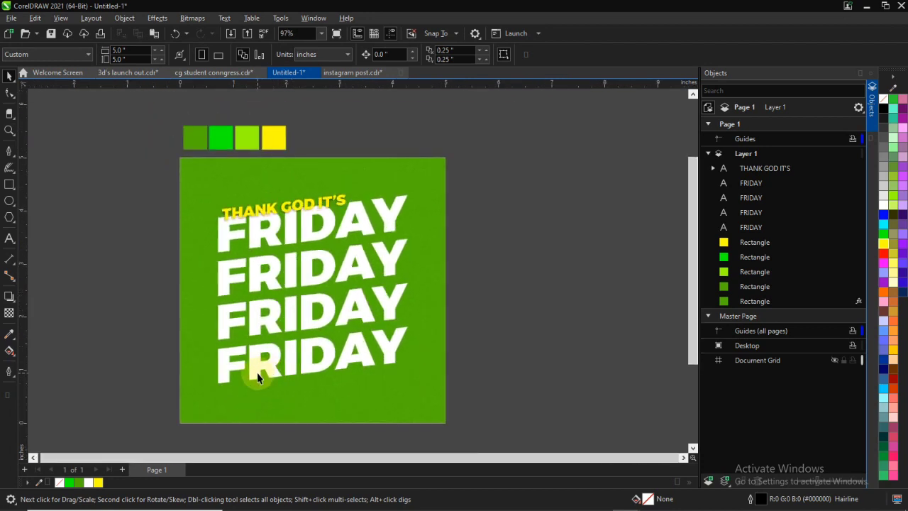
Bring the cut-out picture of the jumping woman into the document
right_click(244, 410)
left_click(93, 185)
left_click(265, 501)
left_click(318, 458)
left_click_drag(594, 213, 330, 304)
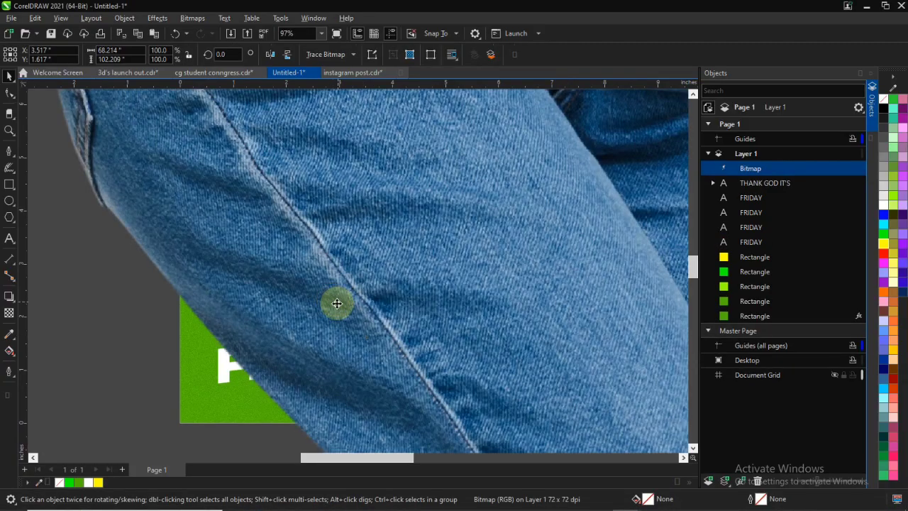
Scale the oversized picture of the jumping woman down towards the size of the green square
scroll(335, 302, "down", 2)
scroll(392, 272, "down", 4)
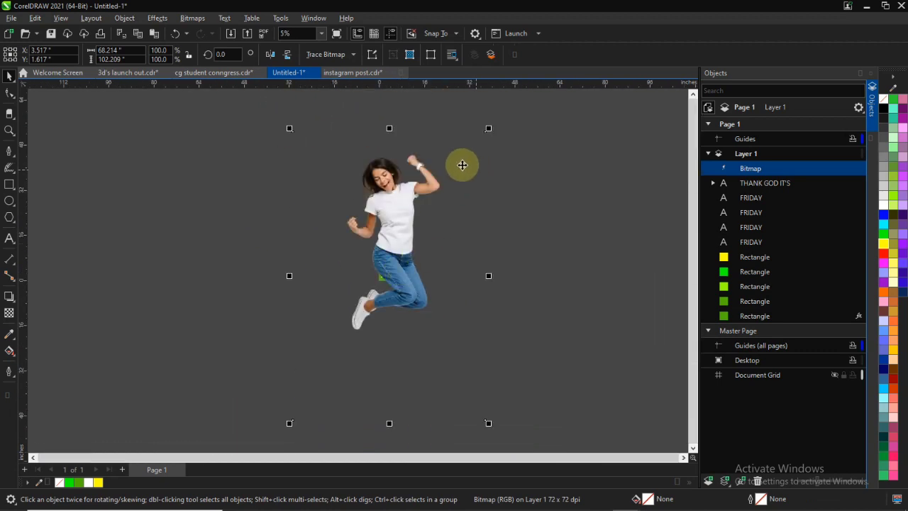
left_click_drag(489, 125, 463, 236)
key("z")
left_click_drag(351, 217, 437, 283)
key("space")
left_click_drag(474, 196, 314, 412)
Adjust the woman's size and position so she jumps in front of the middle of the FRIDAY lines
key("z")
left_click_drag(279, 344, 380, 437)
key("space")
left_click_drag(360, 281, 448, 191)
left_click_drag(302, 287, 296, 290)
left_click_drag(415, 192, 428, 176)
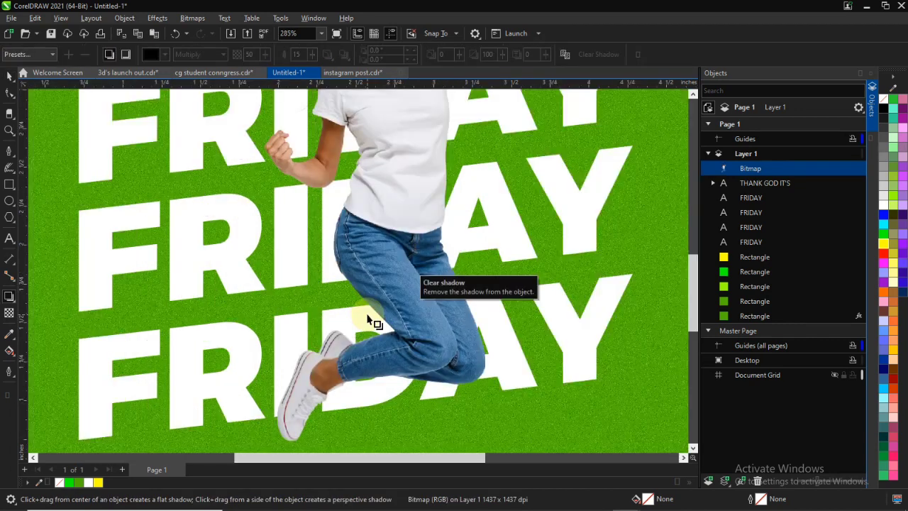
Add a black drop shadow to the woman, running from her head to just below her shoes
scroll(376, 312, "down", 1)
left_click_drag(373, 178, 369, 365)
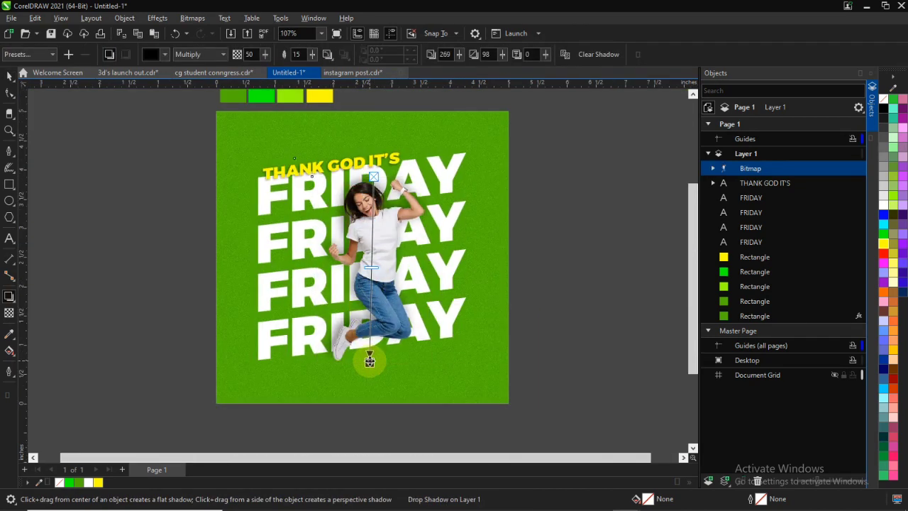
scroll(369, 364, "up", 4)
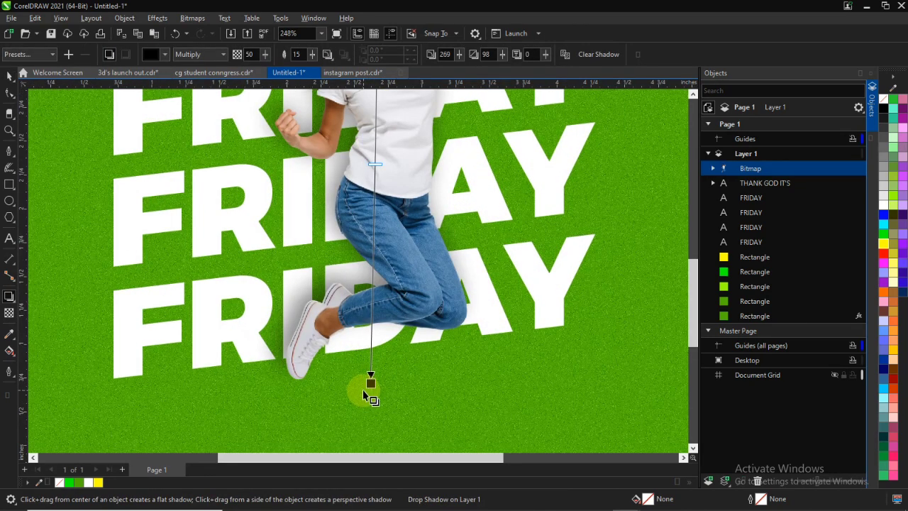
left_click_drag(370, 383, 370, 397)
scroll(358, 247, "down", 2)
scroll(363, 139, "up", 1)
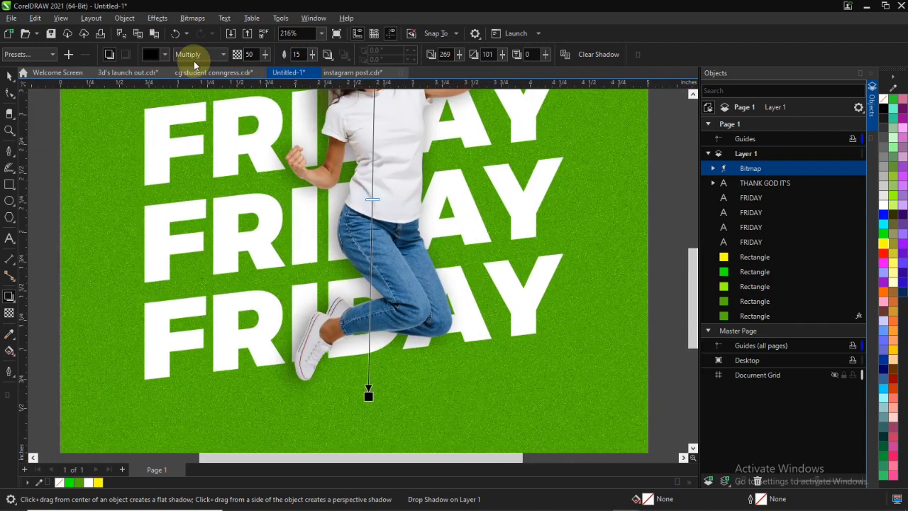
Change the feathering direction of the woman's shadow and move the shadow's start point down onto her chest
left_click(216, 54)
left_click(211, 54)
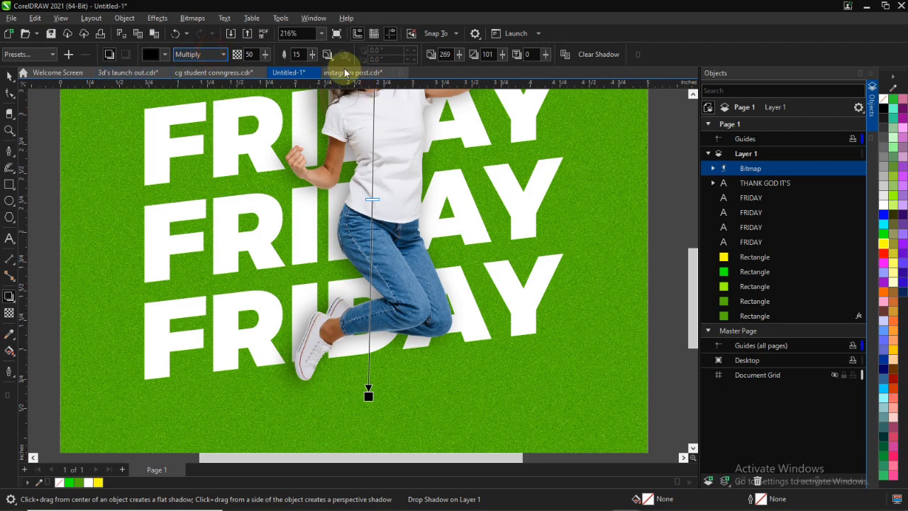
left_click(329, 56)
left_click(345, 119)
scroll(386, 133, "down", 5)
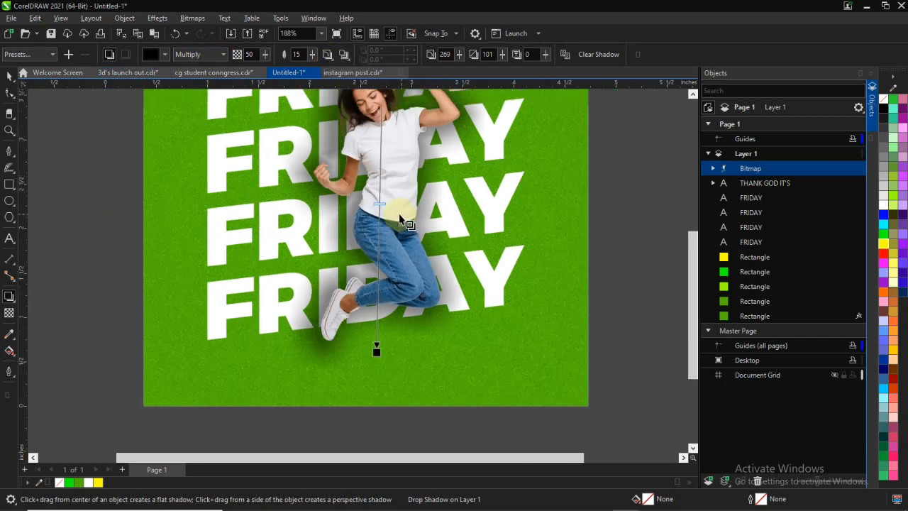
scroll(386, 133, "up", 4)
scroll(402, 182, "down", 3)
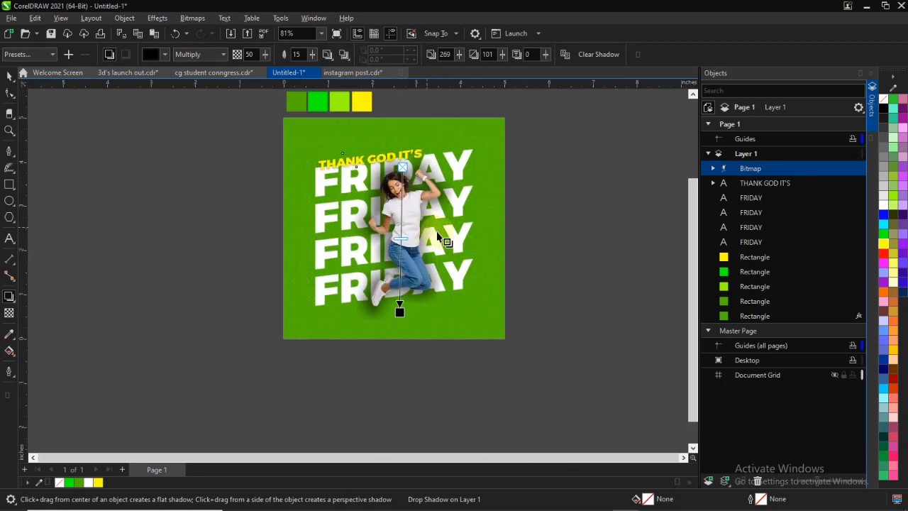
scroll(432, 234, "up", 2)
left_click_drag(373, 115, 370, 183)
key("space")
scroll(454, 397, "down", 2)
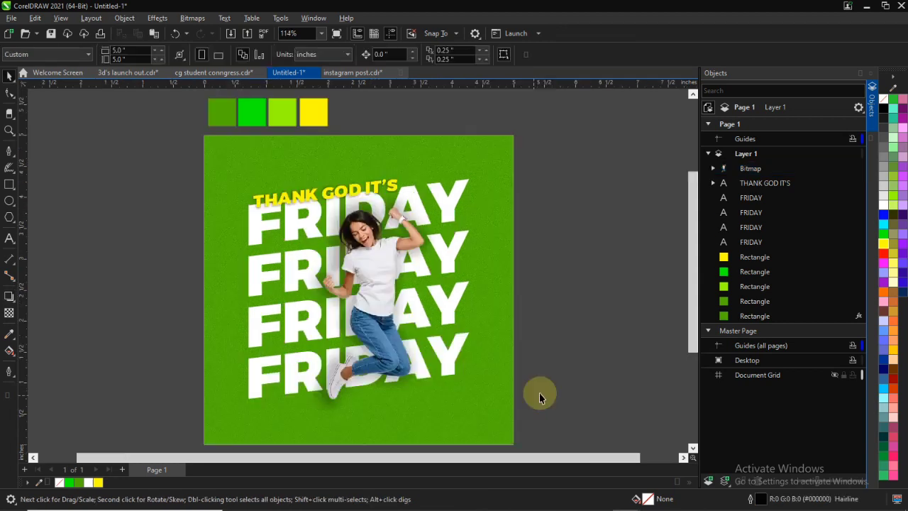
Draw a rectangle about 6.7 inches wide across the flyer's lower part and fill it white
right_click(447, 409)
left_click(9, 184)
mouse_move(128, 326)
left_mouse_down()
mouse_move(495, 365)
mouse_move(552, 392)
left_mouse_up()
left_click(10, 78)
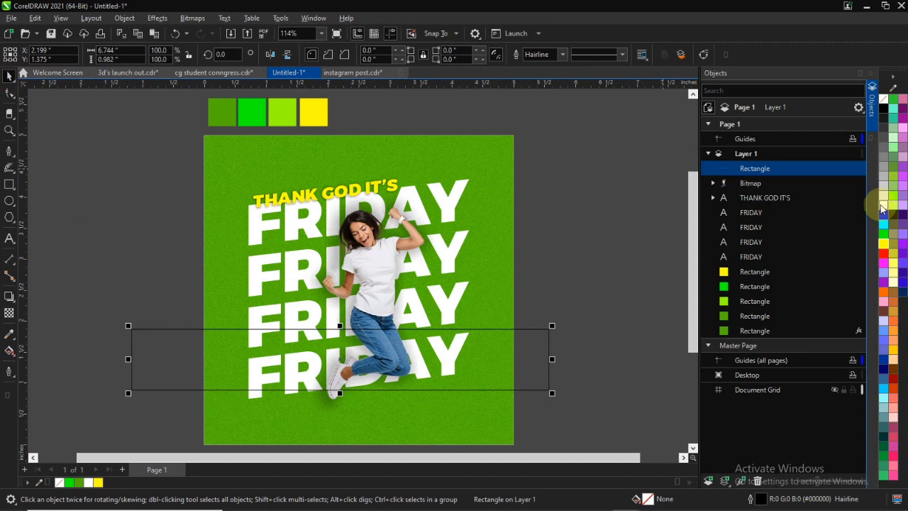
left_click(883, 196)
Move the white rectangle to the flyer's bottom edge and fit it inside the green square as a clipped strip
left_click_drag(499, 367, 486, 414)
left_click(511, 390)
double_click(483, 395)
scroll(425, 408, "up", 1)
left_click_drag(377, 268, 403, 292)
key("Right")
key("Down")
left_click(39, 105)
Lower the white rectangle inside the green square's clip to leave a shallower strip along the bottom
scroll(398, 171, "down", 3)
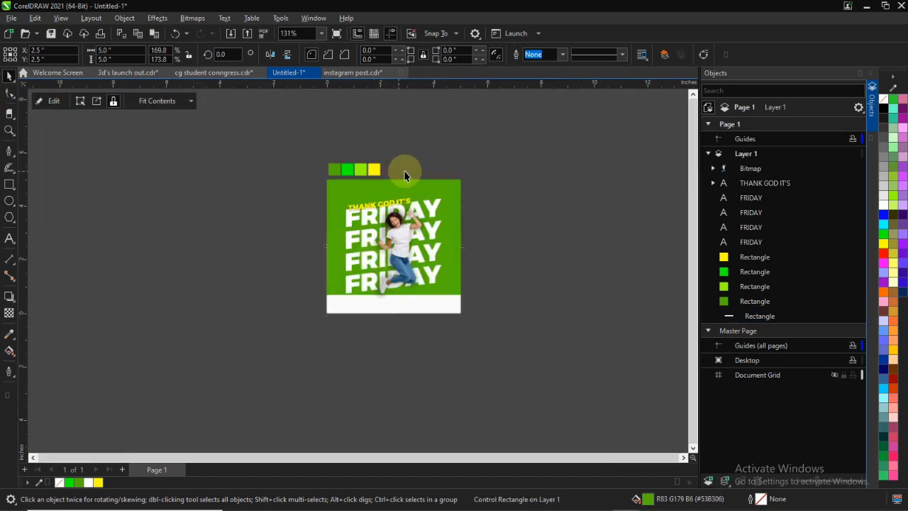
scroll(405, 189, "up", 4)
left_click(402, 419)
right_click(406, 417)
left_click(69, 231)
double_click(480, 140)
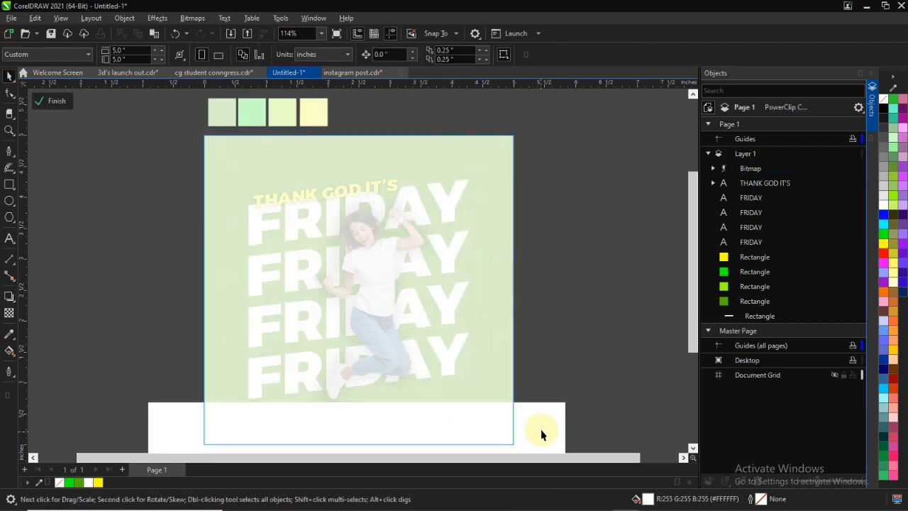
left_click(542, 442)
left_click(44, 101)
scroll(200, 285, "down", 2)
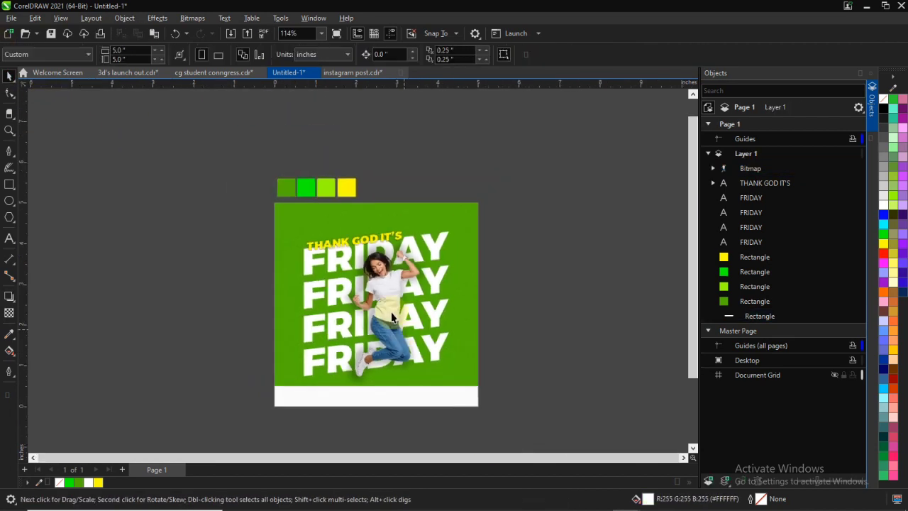
Recolour the THANK GOD IT'S text black
scroll(200, 234, "up", 4)
left_click(195, 221)
left_click(883, 108)
scroll(298, 162, "down", 3)
left_click(174, 160)
Remove the drop shadow from the THANK GOD IT'S text
left_click(443, 190)
scroll(463, 197, "up", 2)
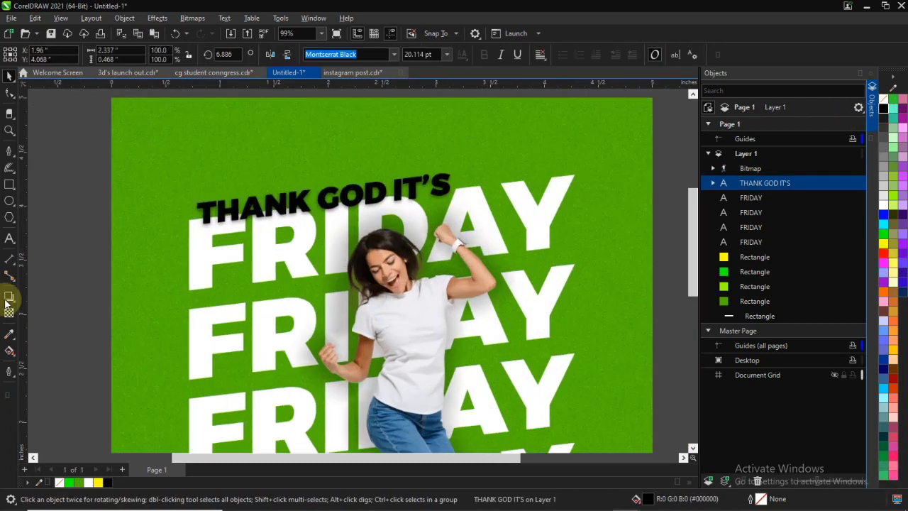
left_click(7, 297)
left_click(605, 55)
left_click(9, 76)
scroll(329, 186, "down", 2)
left_click(589, 202)
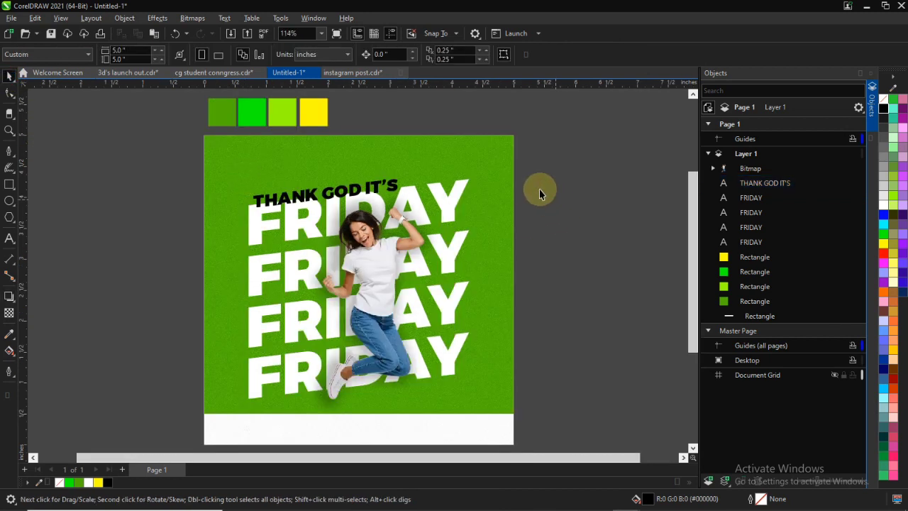
scroll(536, 190, "down", 2)
scroll(358, 247, "up", 3)
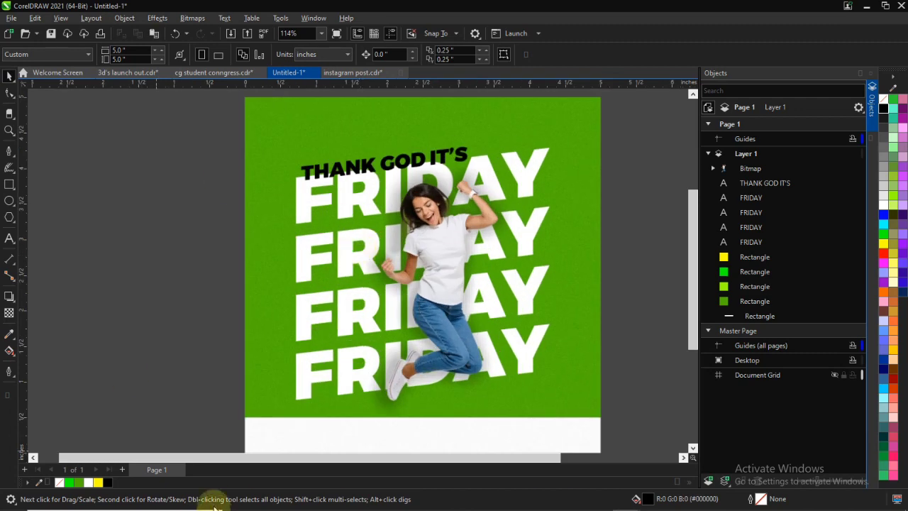
Bring the flying green leaves, the round 3D Instagram like icon and the 3D like bubble PNGs from the Downloads folder into the document
key("super+e")
left_click(62, 101)
scroll(371, 192, "down", 5)
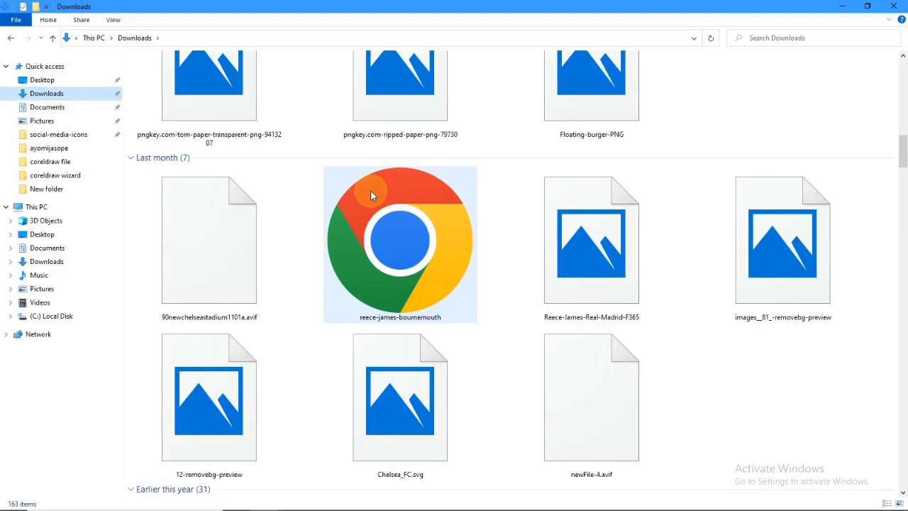
scroll(370, 190, "down", 10)
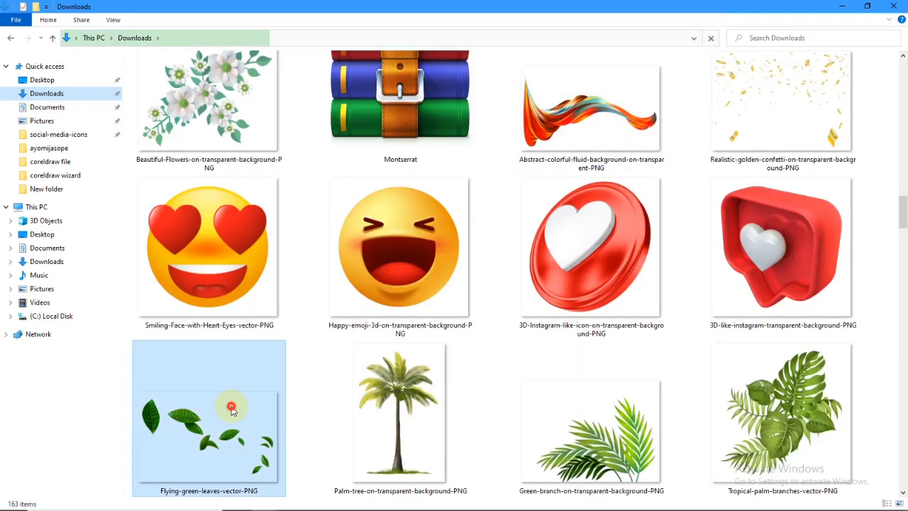
left_click(232, 405)
left_click(595, 216, "ctrl")
left_click(756, 234, "ctrl")
left_click_drag(756, 234, 92, 261)
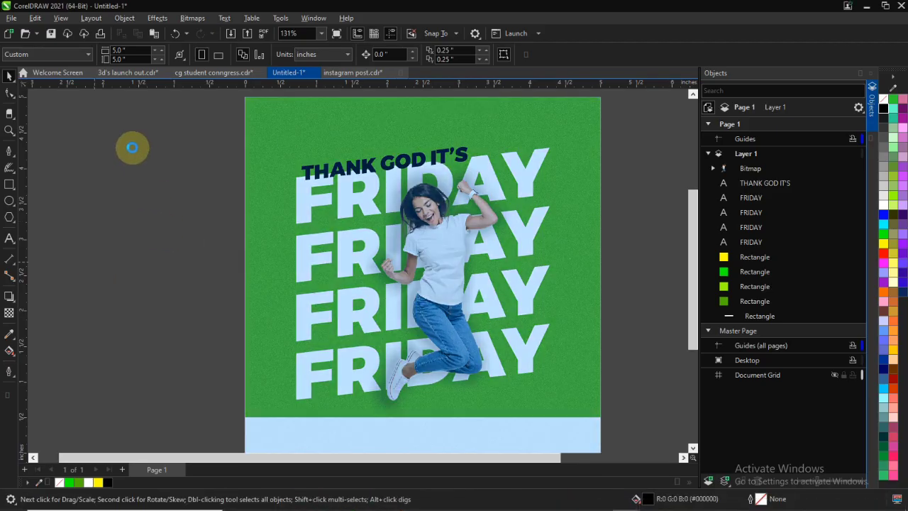
scroll(170, 224, "down", 6)
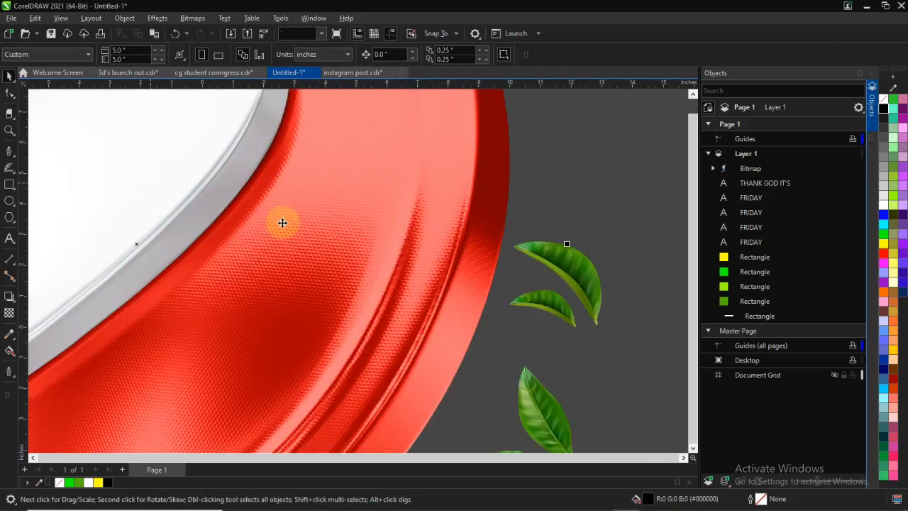
scroll(281, 224, "down", 8)
key("F4")
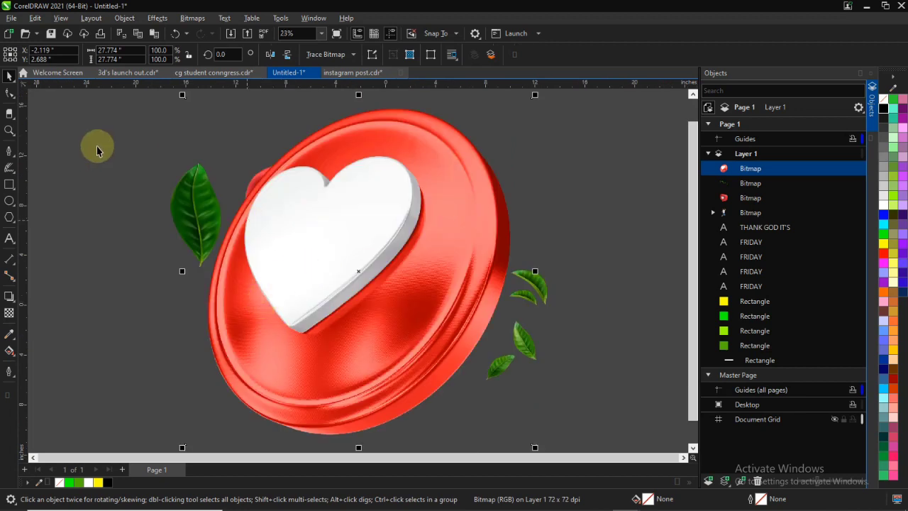
Try to scale the huge round red heart icon down to roughly half its size
left_click_drag(539, 98, 350, 289)
scroll(351, 289, "up", 4)
key("ctrl+z")
Shrink the imported heart pictures and leaves and spread them out around the flyer
scroll(371, 269, "down", 2)
scroll(458, 175, "down", 1)
left_click_drag(529, 115, 449, 270)
left_click(199, 151)
left_click_drag(199, 152, 467, 287)
left_click_drag(490, 149, 335, 306)
left_click_drag(297, 344, 497, 275)
left_click(347, 337)
left_click(347, 340)
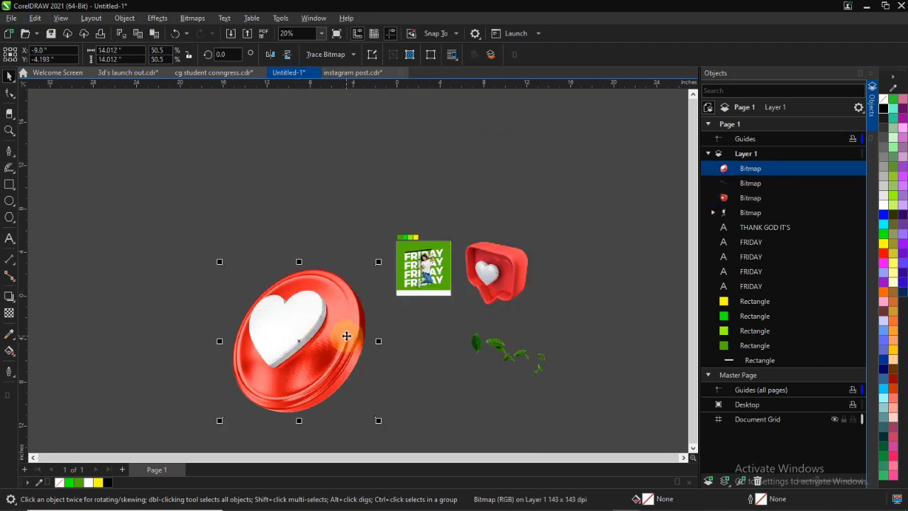
Scale the round heart icon down to about 0.95 inches and place it at the start of THANK GOD IT'S
left_click_drag(377, 419, 264, 306)
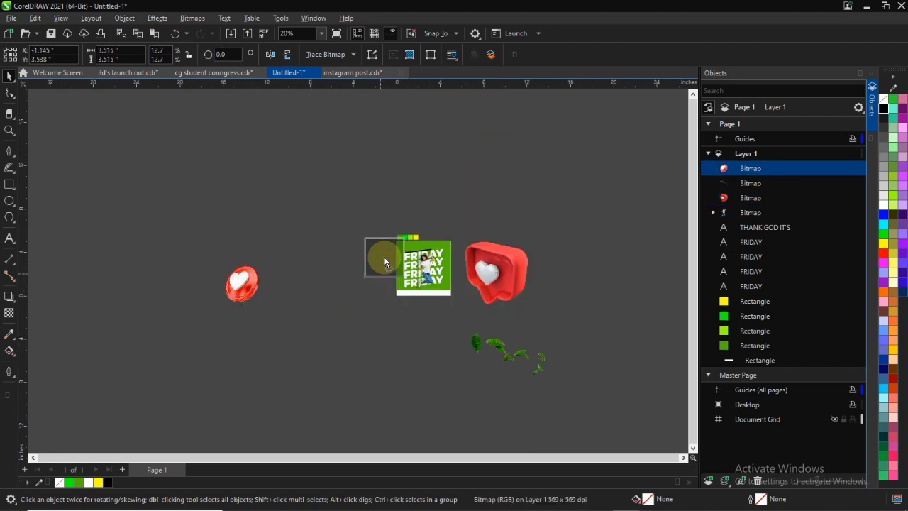
left_click_drag(385, 263, 384, 263)
scroll(385, 263, "up", 5)
left_click_drag(152, 436, 290, 293)
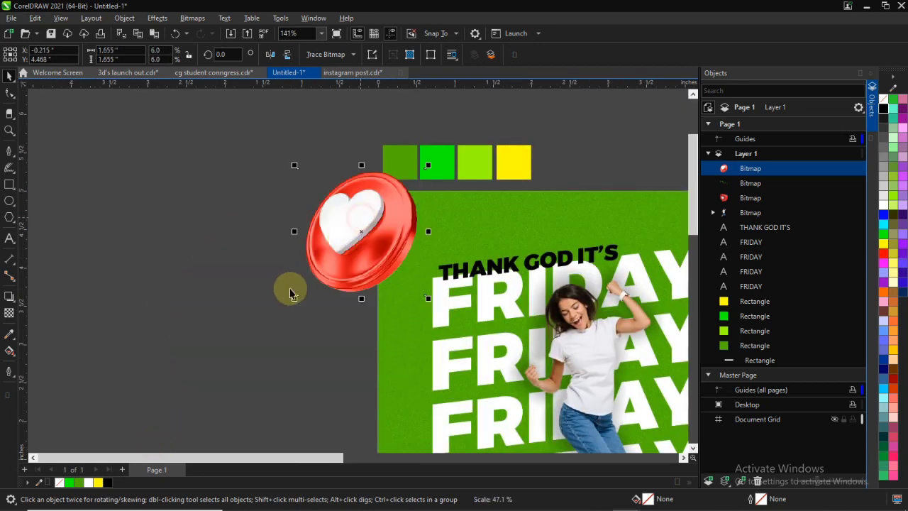
left_click_drag(277, 368, 243, 314)
left_click_drag(181, 266, 405, 249)
scroll(453, 273, "up", 1)
scroll(532, 208, "up", 2)
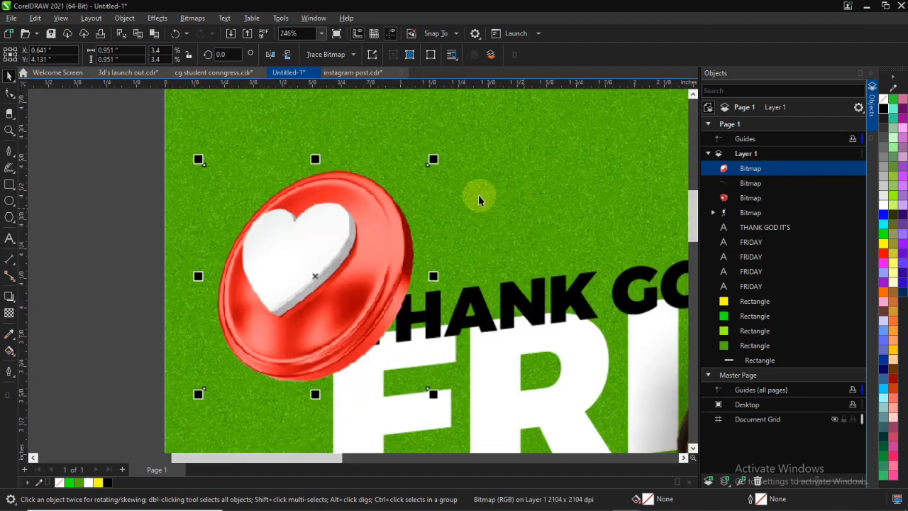
Mirror the round heart icon horizontally and shift it slightly down and to the left
left_click(270, 54)
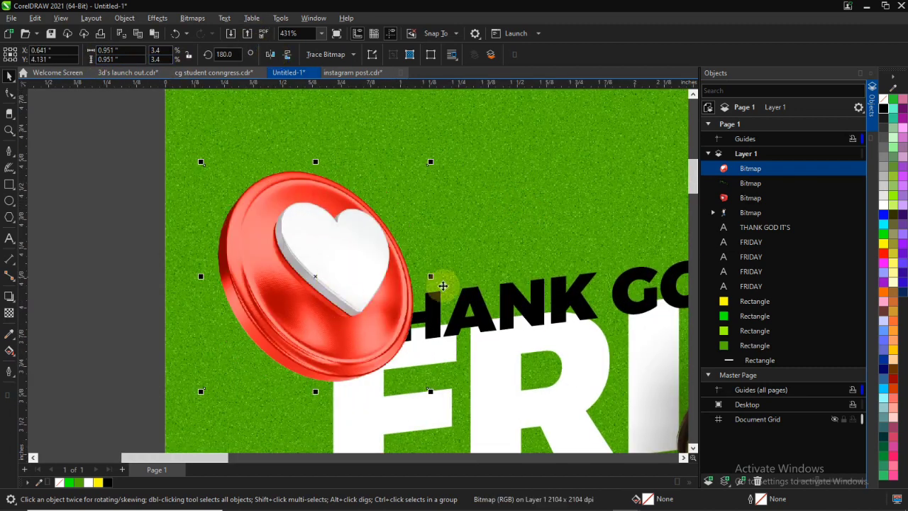
left_click_drag(316, 273, 305, 295)
Try to reorder the round heart icon behind the green square
right_click(303, 268)
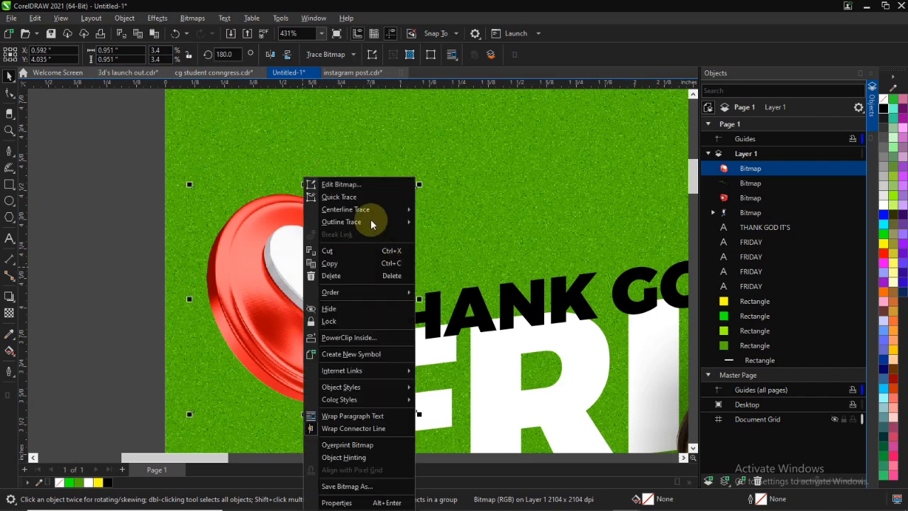
mouse_move(355, 292)
left_click(456, 373)
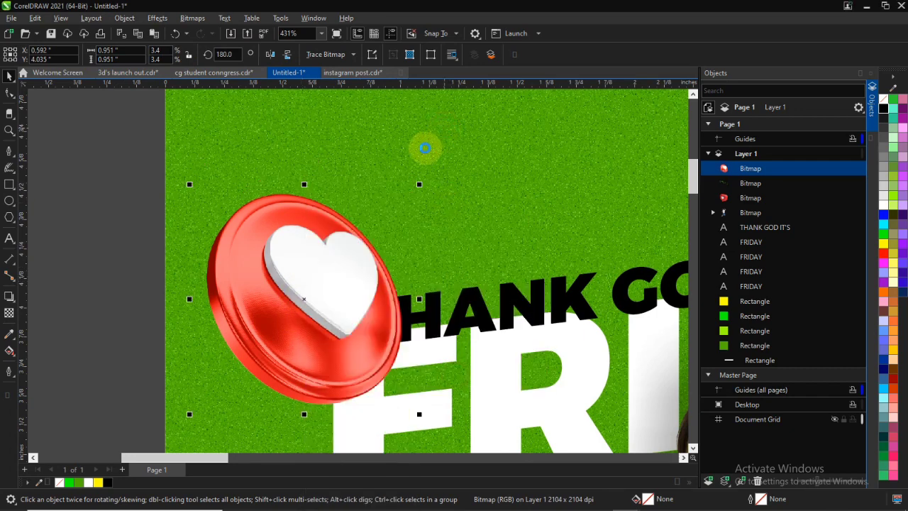
left_click(389, 192)
scroll(334, 294, "down", 2)
scroll(293, 229, "up", 3)
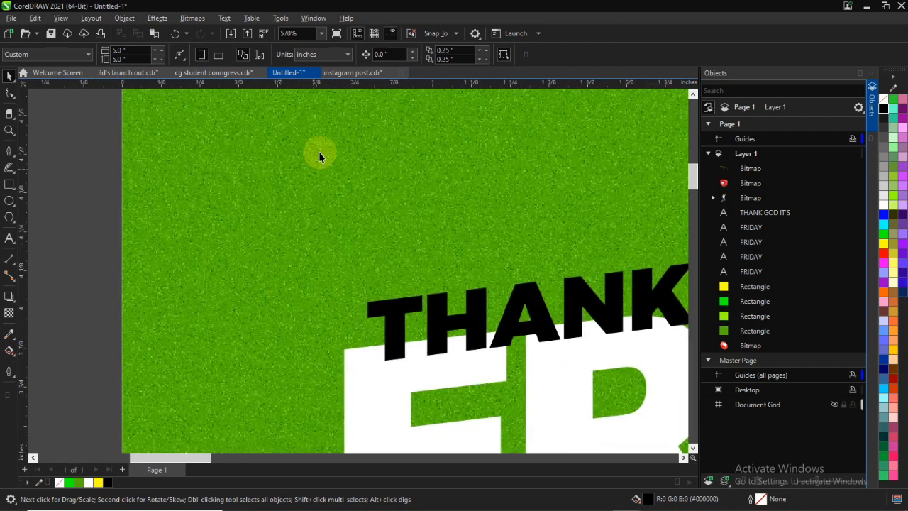
left_click(319, 159)
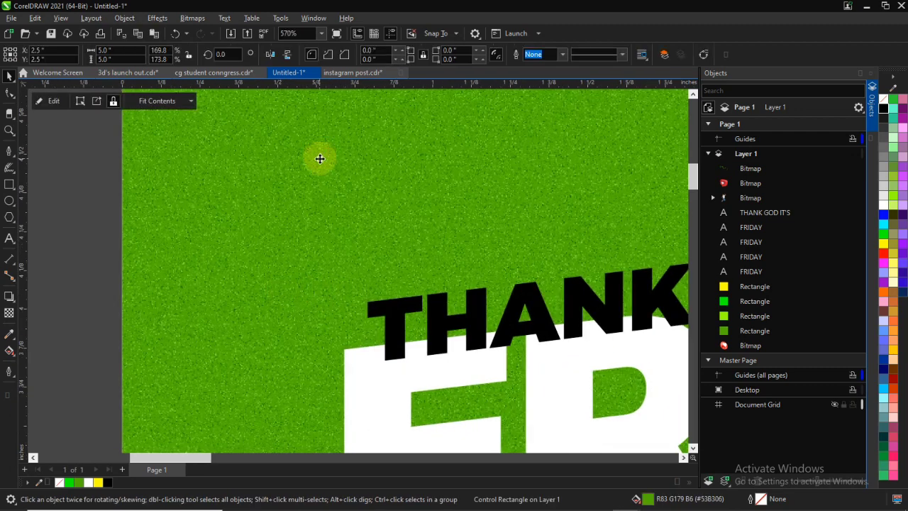
left_click(72, 207)
key("ctrl+z")
Place the round heart icon behind the first FRIDAY line in the stacking order
right_click(336, 265)
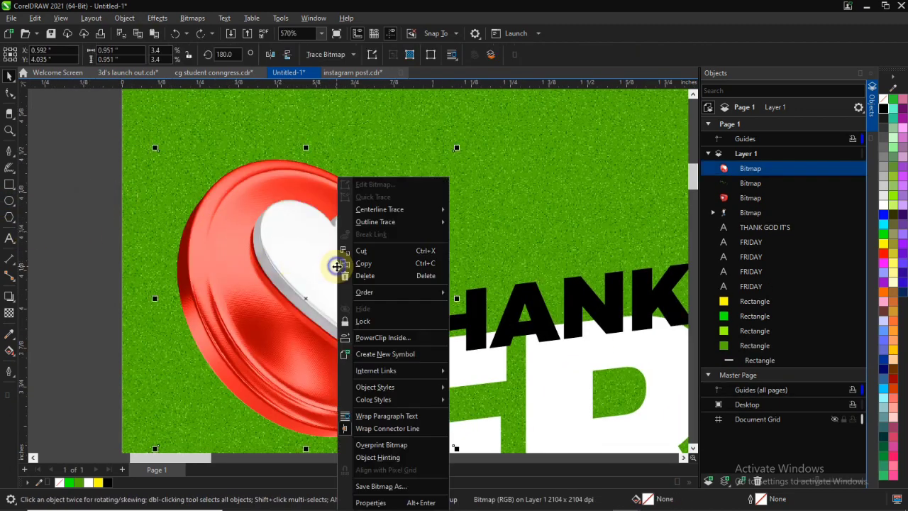
mouse_move(382, 290)
left_click(476, 391)
left_click(537, 360)
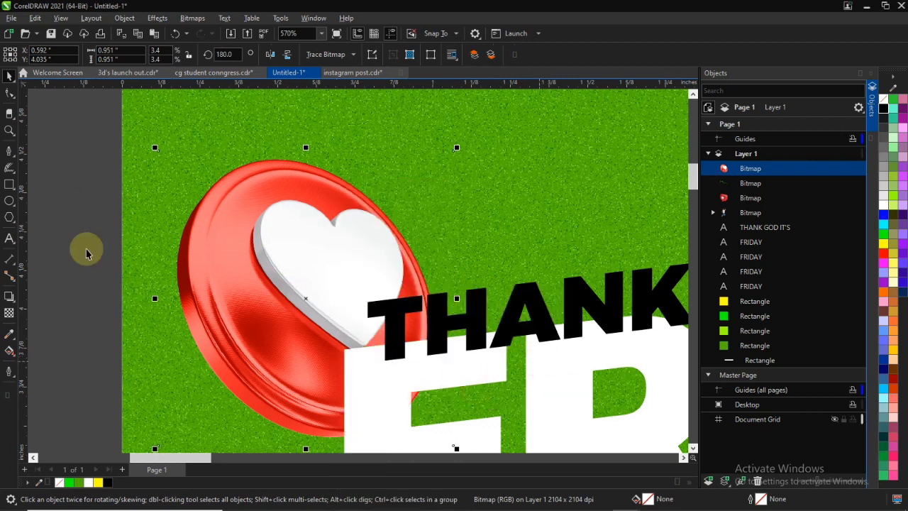
scroll(308, 268, "down", 1)
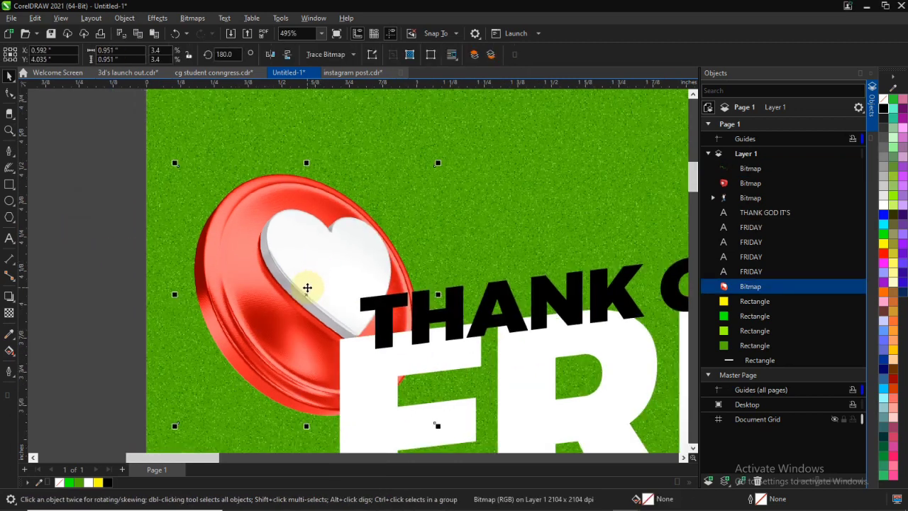
left_click(169, 19)
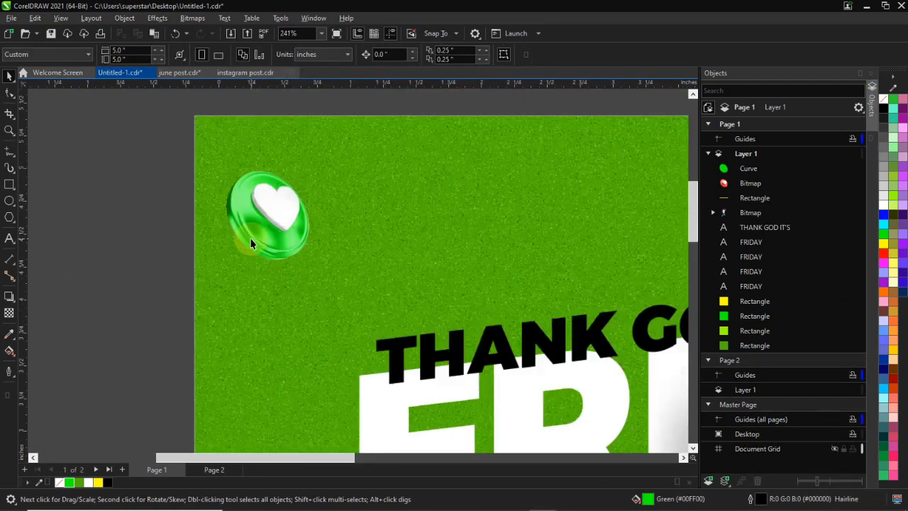
Group the green heart icon with its overlay curve and enlarge the group to about 0.55 inches
left_click_drag(134, 121, 419, 308)
key("ctrl+g")
left_click_drag(325, 271, 386, 314)
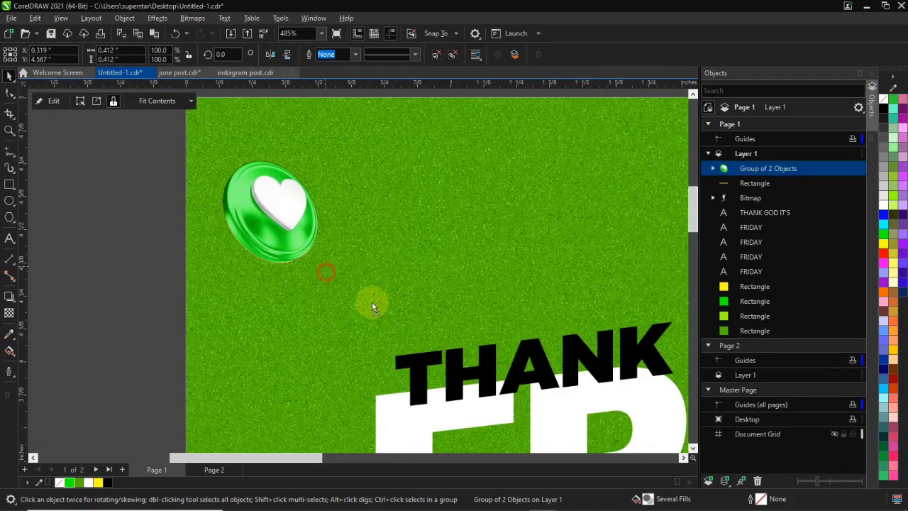
key("z")
key("ctrl+z")
key("space")
left_click_drag(140, 154, 366, 307)
scroll(338, 279, "down", 3)
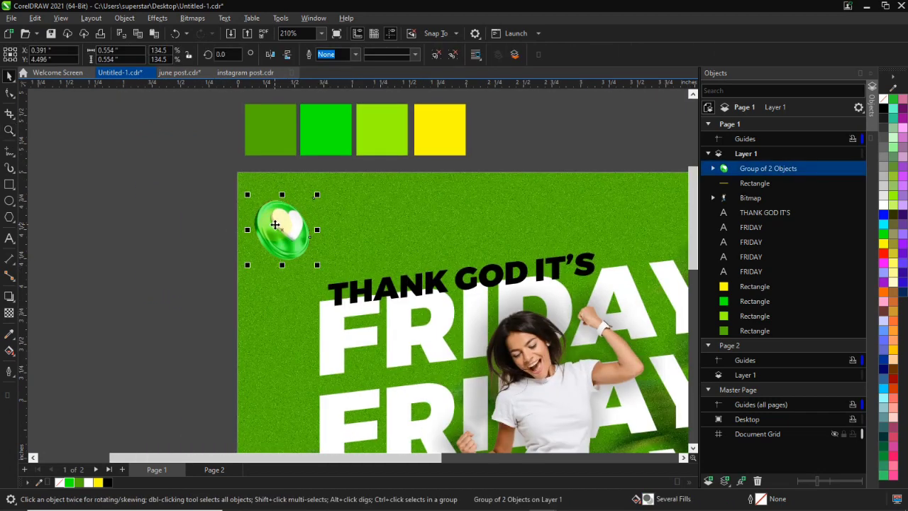
Place a copy of the green heart icon outside the flyer, beyond its upper-left corner
left_click_drag(282, 232, 110, 149)
left_click(191, 20)
left_click(245, 31)
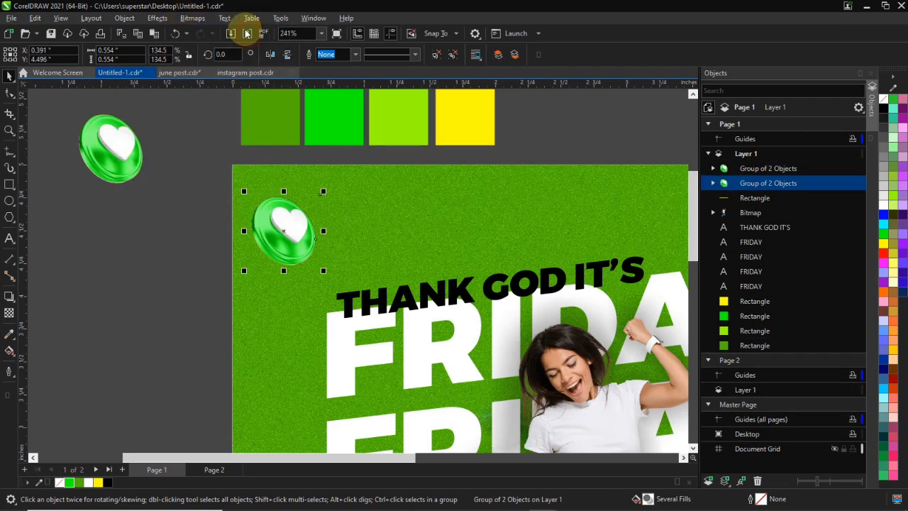
Try to convert the green heart icon near the flyer's upper-left corner to a bitmap, and undo the attempt
left_click(572, 151)
left_click(193, 17)
left_click(213, 33)
left_click(470, 319)
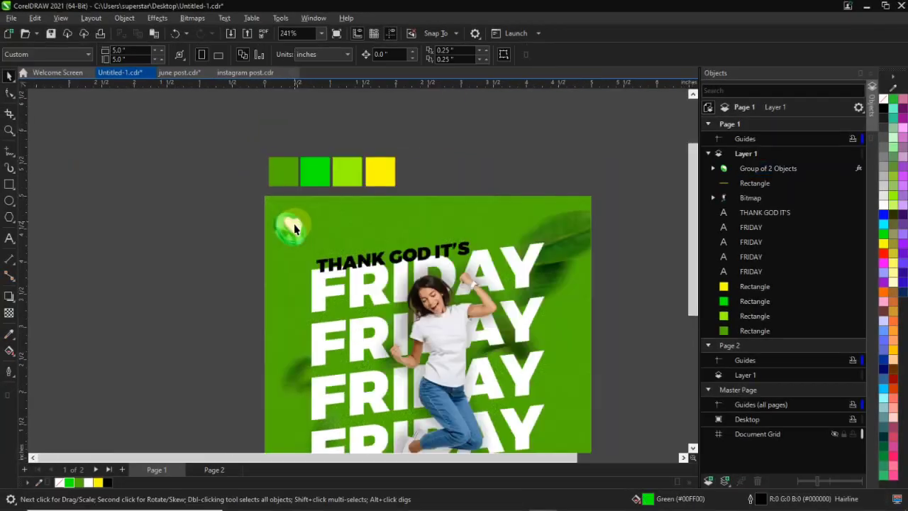
left_click(291, 229)
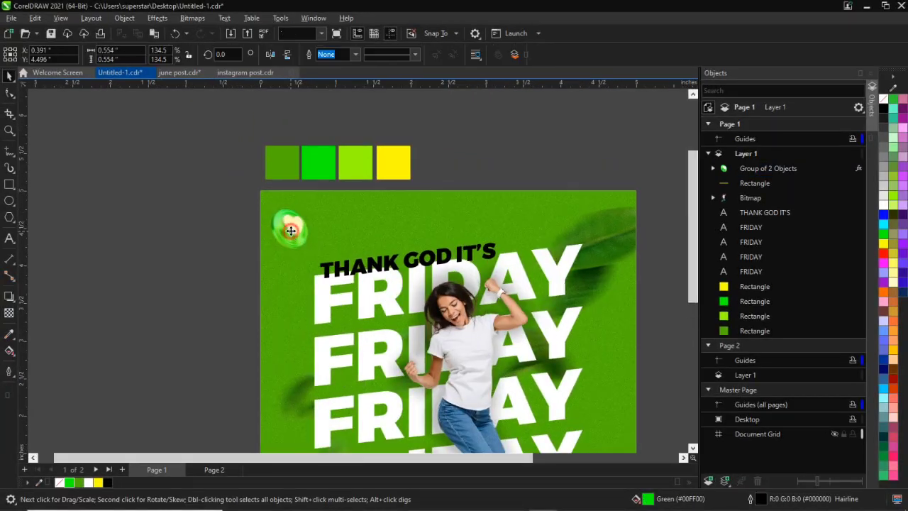
key("ctrl+z")
key("ctrl+z")
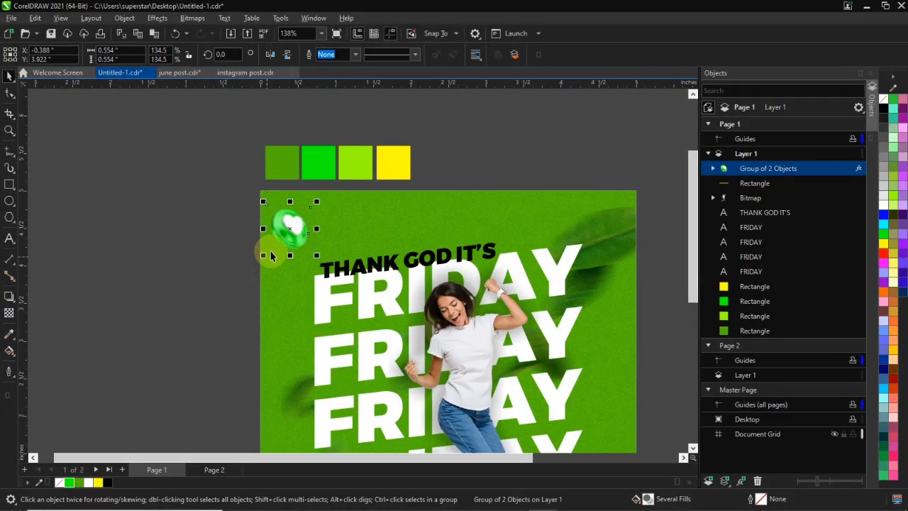
Apply a Motion Blur effect to the green heart icon near the flyer's upper-left corner
key("F2")
left_click_drag(219, 176, 336, 272)
key("space")
left_click_drag(116, 172, 511, 371)
left_click(157, 17)
mouse_move(170, 86)
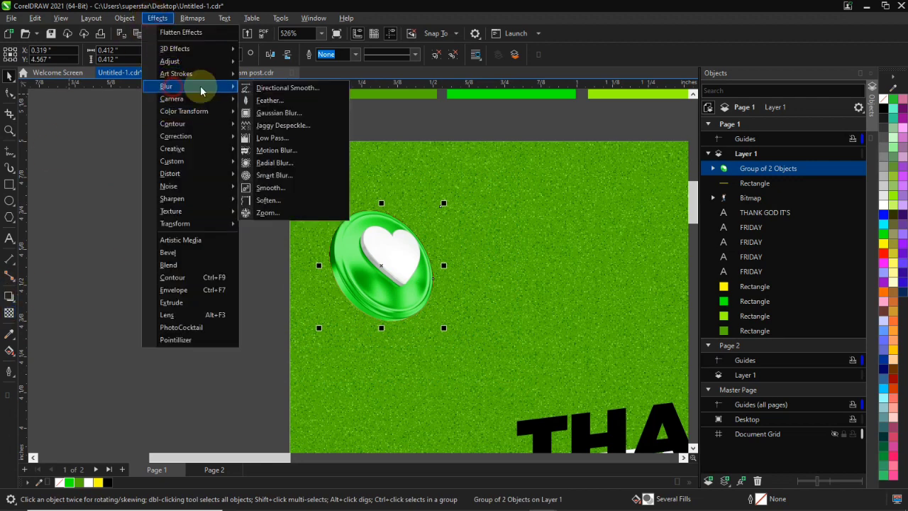
left_click(261, 148)
left_click_drag(412, 181, 579, 243)
left_click(666, 363)
Enlarge the blurred heart icon and adjust its position at the start of the THANK GOD IT'S line
key("z")
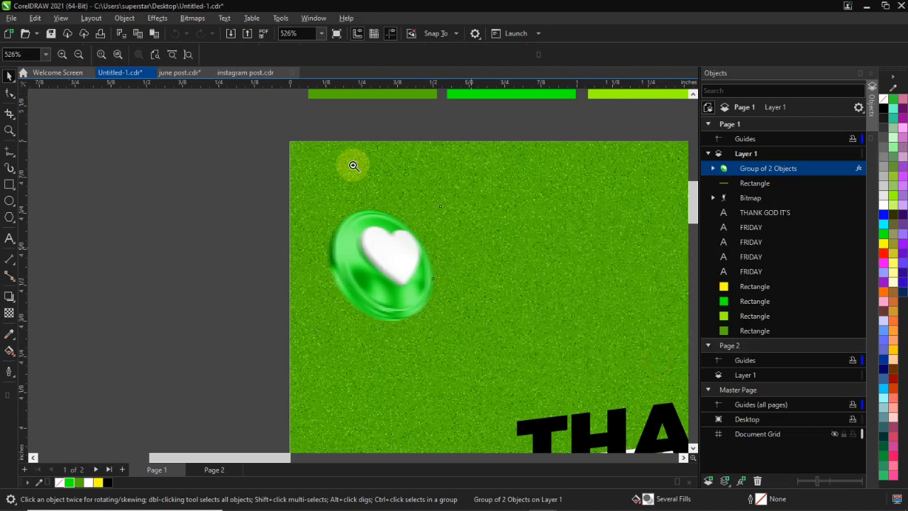
scroll(251, 207, "down", 6)
key("space")
left_click_drag(304, 242, 349, 288)
mouse_move(302, 253)
left_mouse_down()
mouse_move(294, 237)
mouse_move(299, 248)
left_mouse_up()
left_click_drag(256, 195, 269, 208)
left_click(233, 229)
Place a copy of the heart icon beside the woman's hip, rotated 180 degrees and resized to about 0.62 inches
key("F3")
left_click_drag(339, 255, 469, 319)
key("F2")
left_click_drag(268, 197, 546, 427)
left_click_drag(449, 274, 451, 311)
left_click_drag(479, 340, 432, 324)
scroll(432, 324, "up", 1)
left_click_drag(456, 243, 442, 256)
left_click_drag(414, 297, 426, 306)
key("F2")
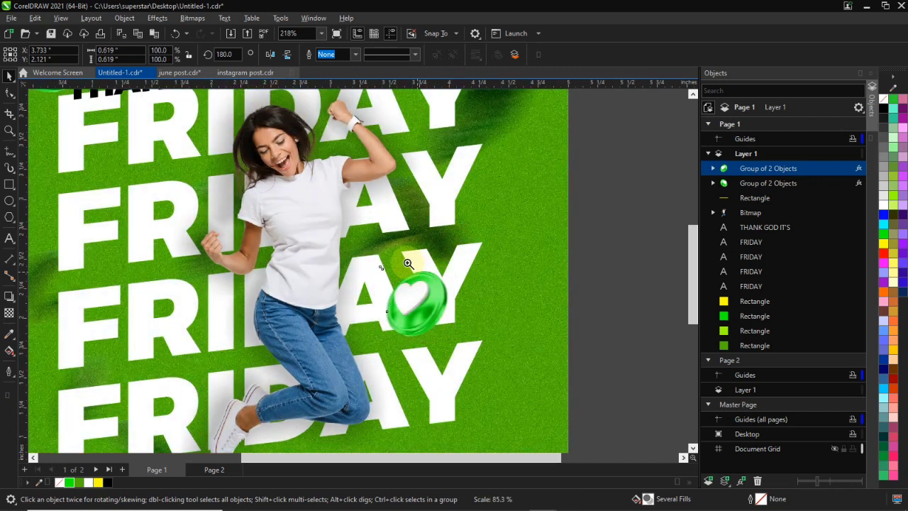
scroll(408, 264, "down", 2)
key("Escape")
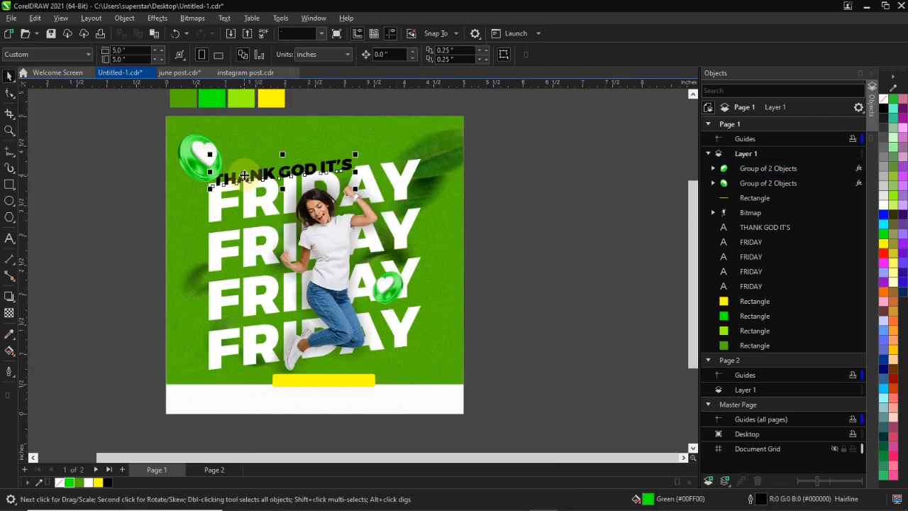
Bring the THANK GOD IT'S text to the front of the stacking order
key("shift+Page_Up")
key("F2")
left_click_drag(136, 119, 510, 431)
key("F2")
left_click(277, 165)
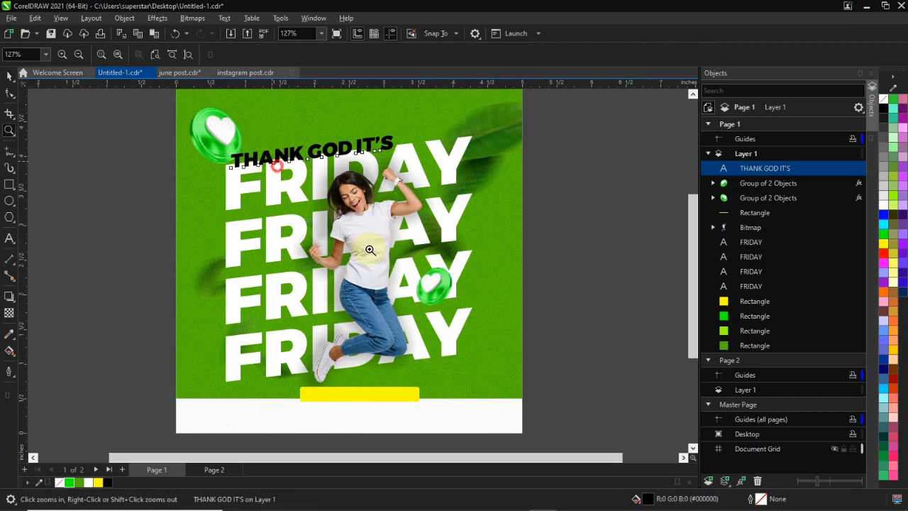
Draw a circle about 0.98 inches across over the woman's waist, with a bright green fill and no outline
left_click(370, 249)
left_click(9, 201)
mouse_move(269, 228)
left_mouse_down()
mouse_move(314, 267)
mouse_move(374, 355)
mouse_move(413, 373)
left_mouse_up()
left_click(69, 482)
right_click(60, 482)
Give the circle a centred elliptical fountain fill running from yellow in the middle to green at the edge
key("g")
left_click(98, 482)
left_click_drag(399, 320, 372, 290)
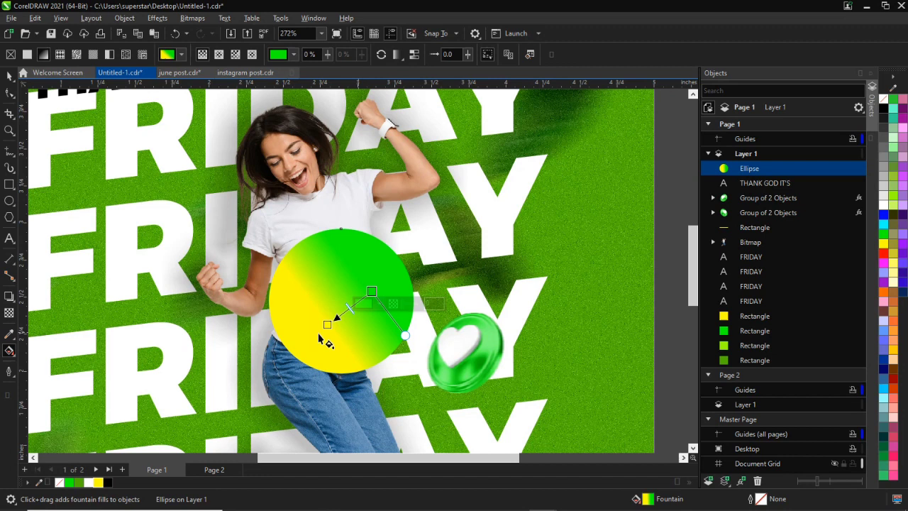
left_click(218, 55)
left_click_drag(325, 323, 288, 290)
left_click_drag(296, 305, 299, 270)
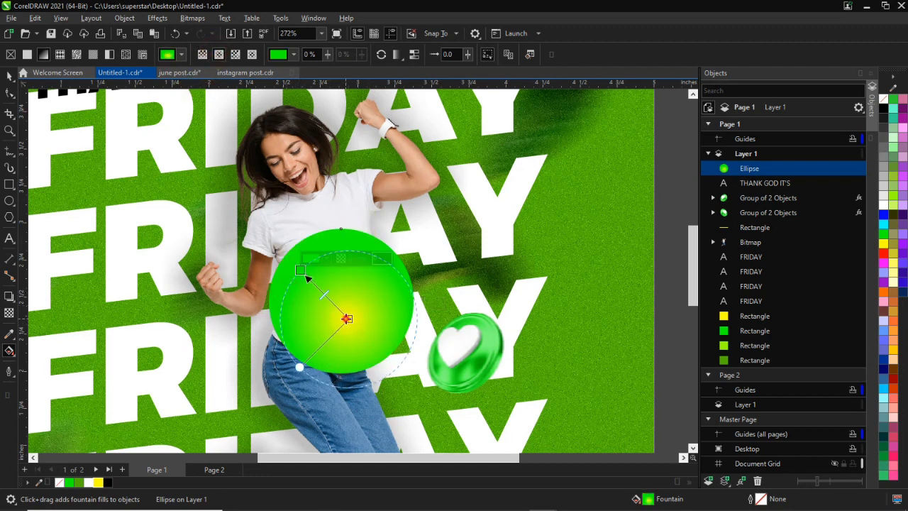
left_click_drag(347, 318, 340, 300)
left_click_drag(299, 270, 288, 258)
key("space")
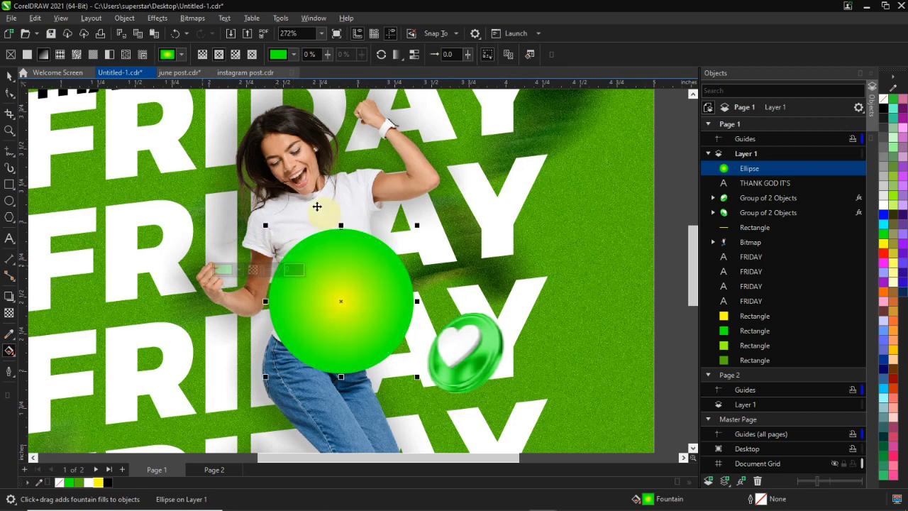
Apply a Gaussian Blur with a radius of about 37 pixels to the yellow-green circle
left_click(157, 18)
mouse_move(175, 88)
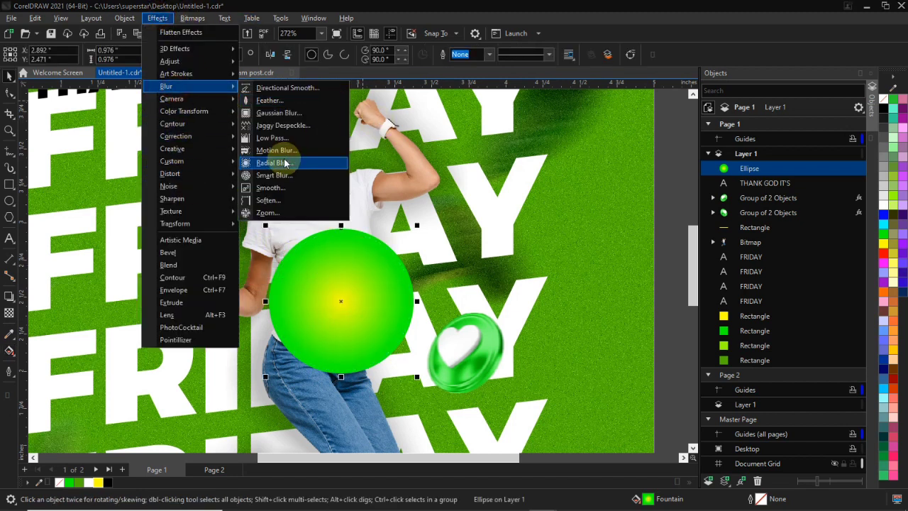
left_click(283, 112)
left_click_drag(414, 215, 540, 216)
left_click(554, 246)
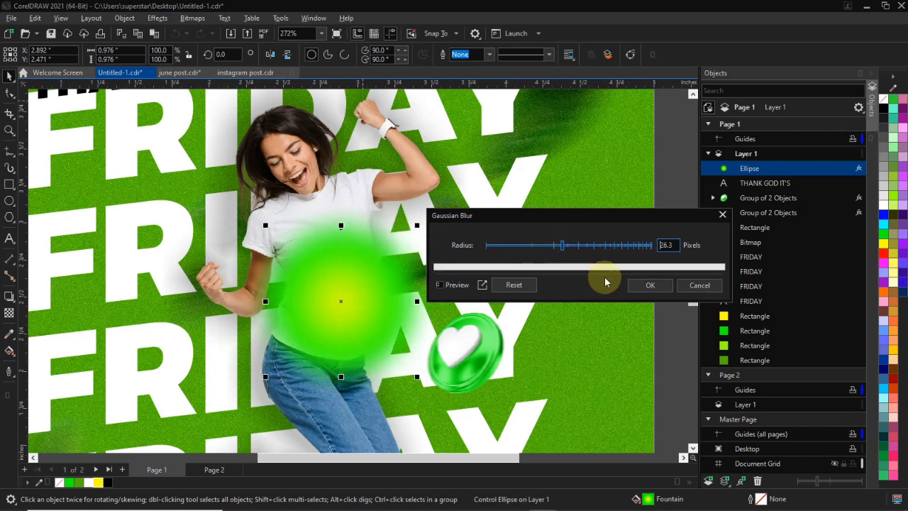
left_click_drag(575, 249, 573, 249)
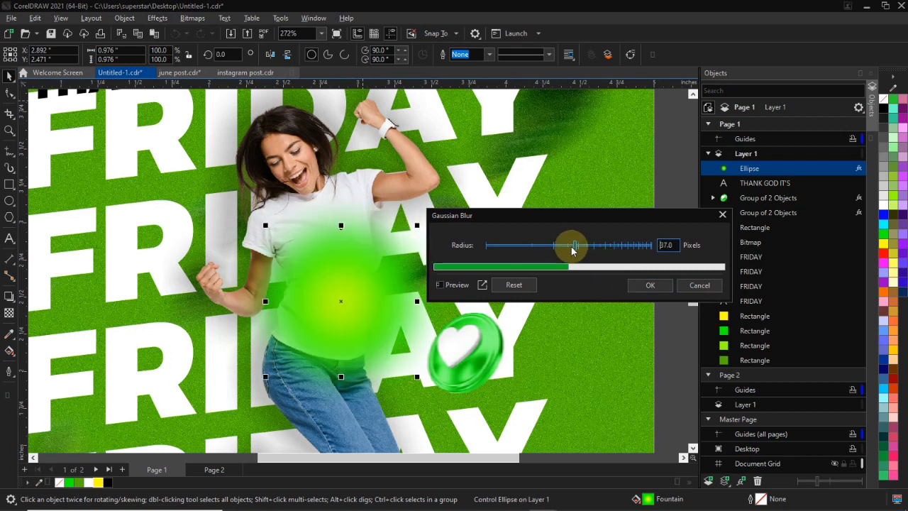
left_click(638, 295)
Convert the blurred circle to a 300 dpi RGB bitmap and set its transparency merge mode to Overlay
left_click(195, 18)
left_click(196, 33)
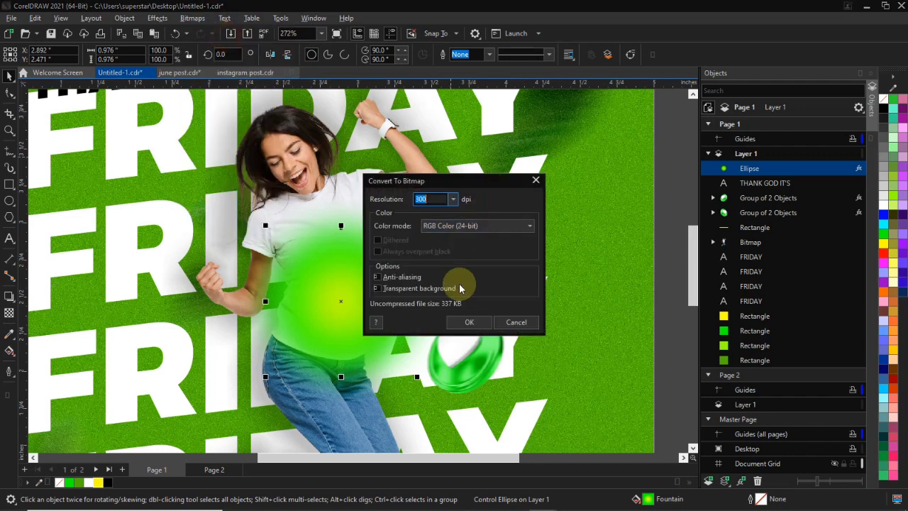
left_click(469, 322)
left_click(8, 313)
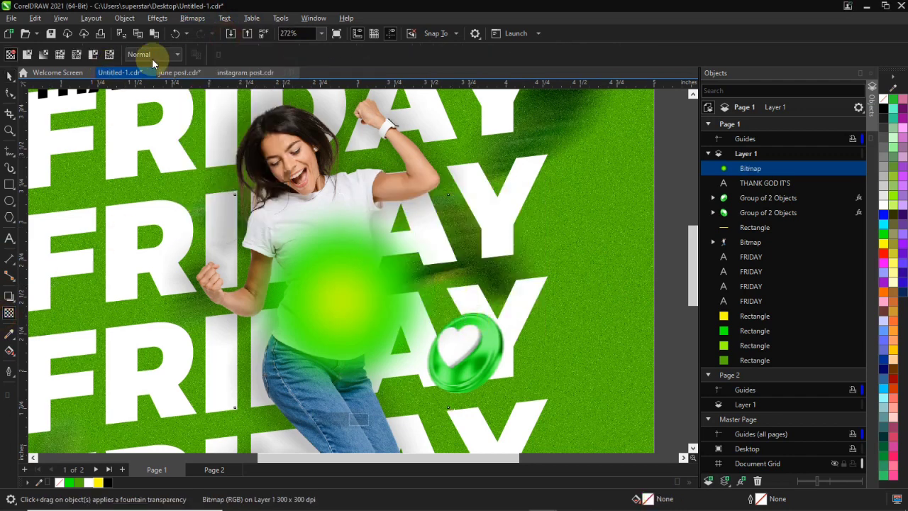
left_click(152, 54)
left_click(140, 283)
Position the green glow and two copies of it over the woman's upper body and jeans
key("space")
left_click_drag(323, 283, 307, 238)
scroll(318, 346, "down", 2)
right_click(343, 427)
key("x")
key("z")
key("space")
right_click(307, 238)
key("z")
mouse_move(199, 151)
left_mouse_down()
mouse_move(447, 305)
mouse_move(189, 152)
left_mouse_up()
Increase the uniform transparency of the glow covering the woman's face and shirt
left_click(9, 313)
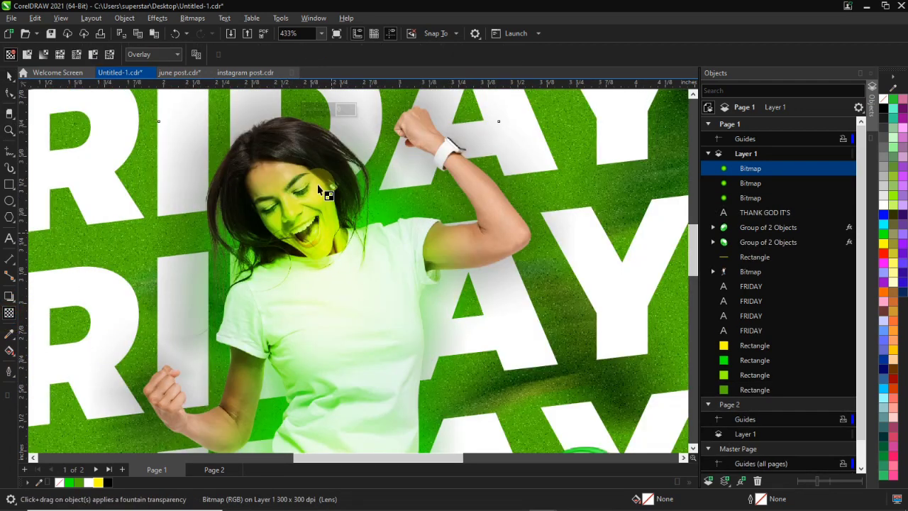
left_click(321, 111)
left_click(8, 76)
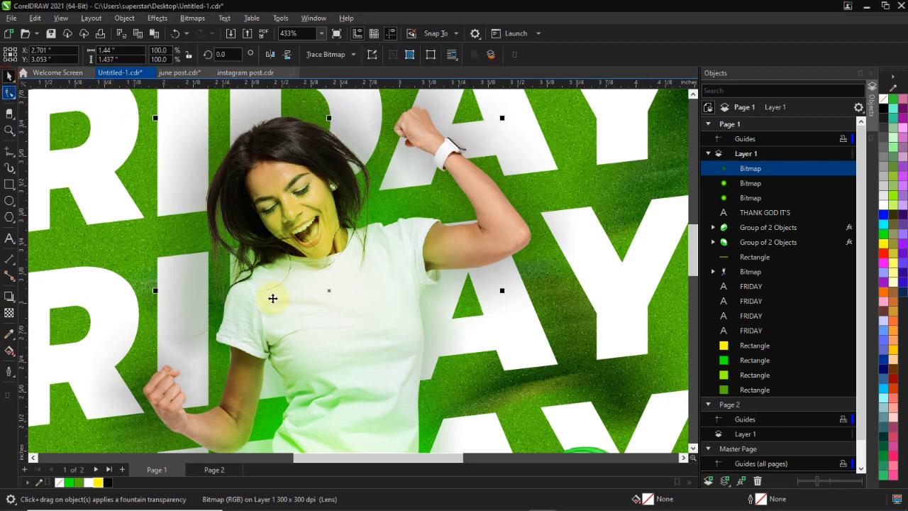
Reposition the faint glow over the woman's upper body, centred at about X 2.62 and Y 3.05 inches
left_click(365, 263)
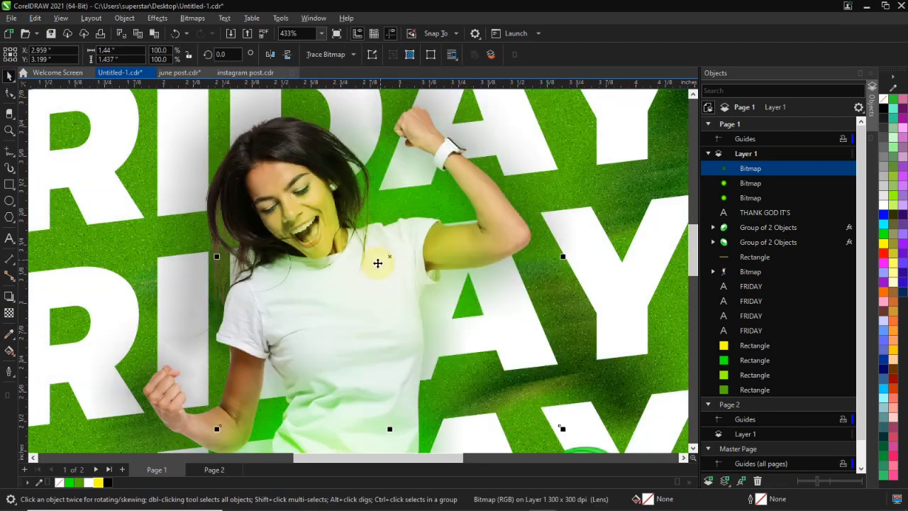
key("z")
right_click(285, 216)
key("space")
left_click(571, 236)
key("z")
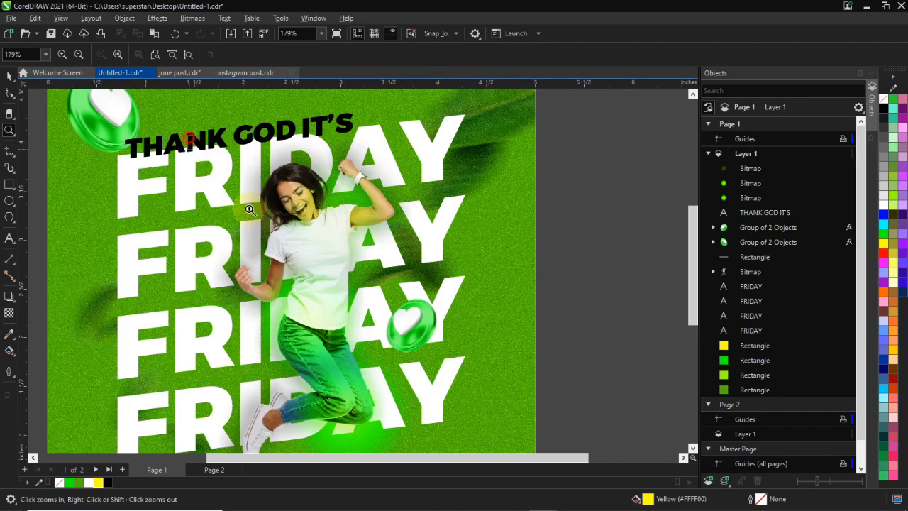
left_click_drag(250, 210, 372, 286)
key("space")
left_click(542, 222)
left_click_drag(661, 127, 596, 224)
scroll(419, 349, "down", 1)
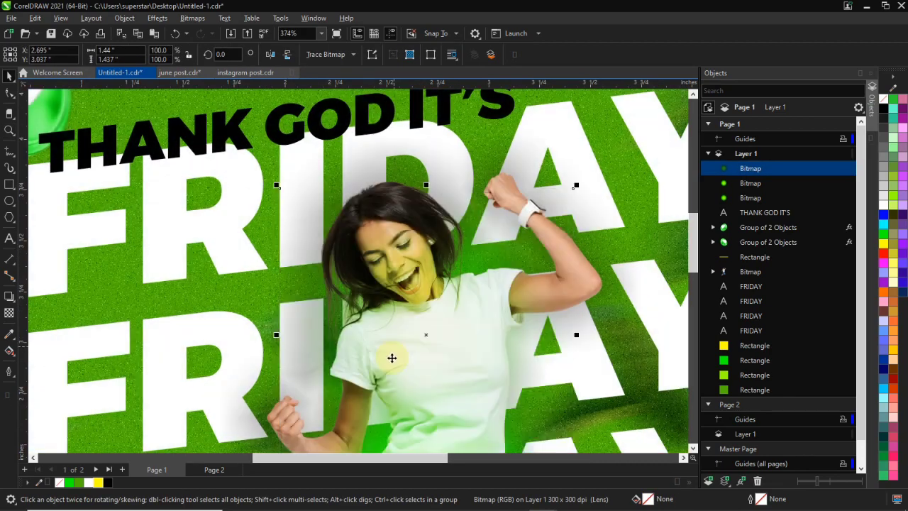
left_click_drag(393, 350, 379, 353)
scroll(385, 361, "down", 2)
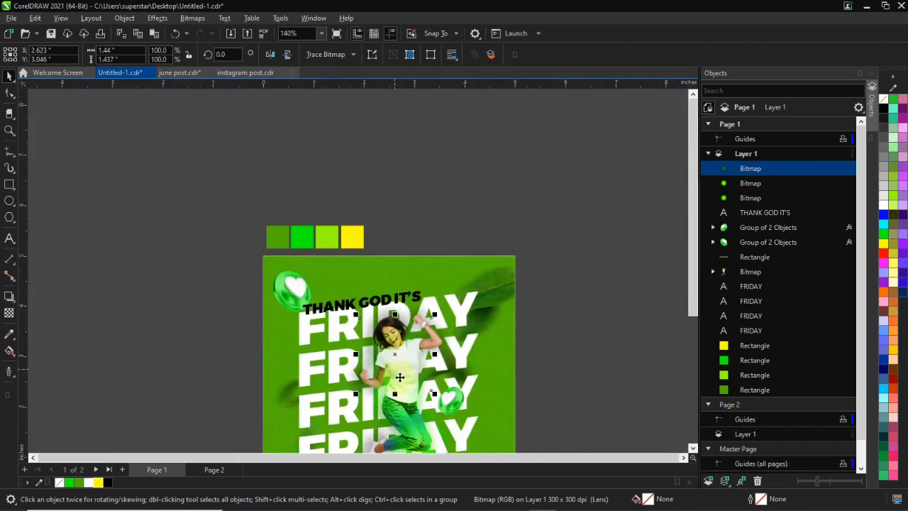
Adjust the placement of the green glow over the woman's jeans
scroll(405, 414, "up", 1)
key("z")
key("F3")
left_click_drag(301, 293, 462, 380)
left_click_drag(314, 208, 307, 290)
left_click_drag(307, 290, 301, 296)
left_click_drag(394, 356, 274, 386)
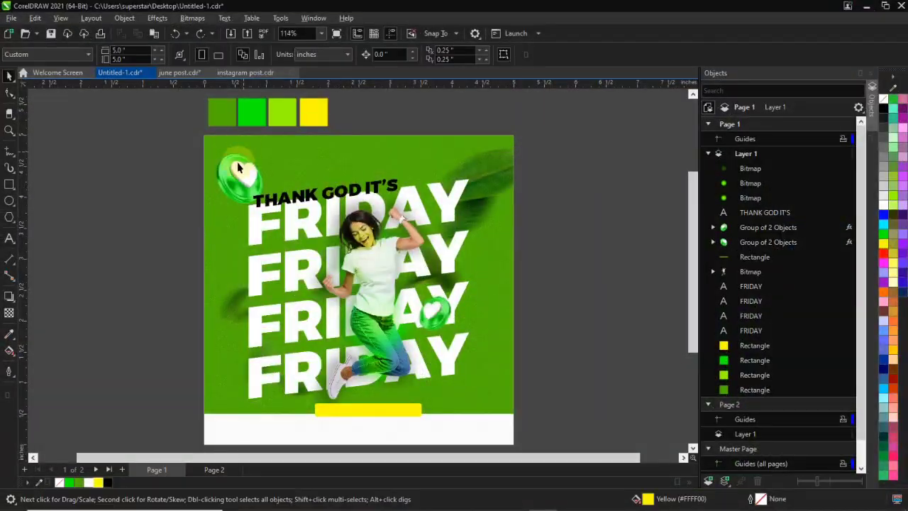
Move the upper heart icon down beside the start of the first FRIDAY line and shrink it slightly
left_click_drag(238, 167, 230, 213)
left_click_drag(265, 250, 256, 239)
left_click_drag(216, 214, 226, 230)
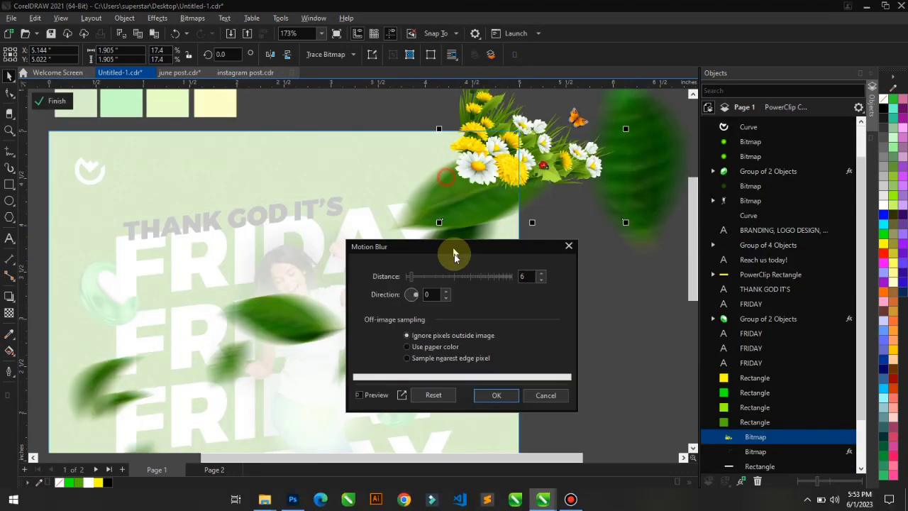
Apply a Motion Blur with a longer distance to the flowers bitmap inside the PowerClip and finish editing the contents
left_click_drag(454, 253, 457, 263)
left_click_drag(420, 288, 464, 288)
left_click(491, 405)
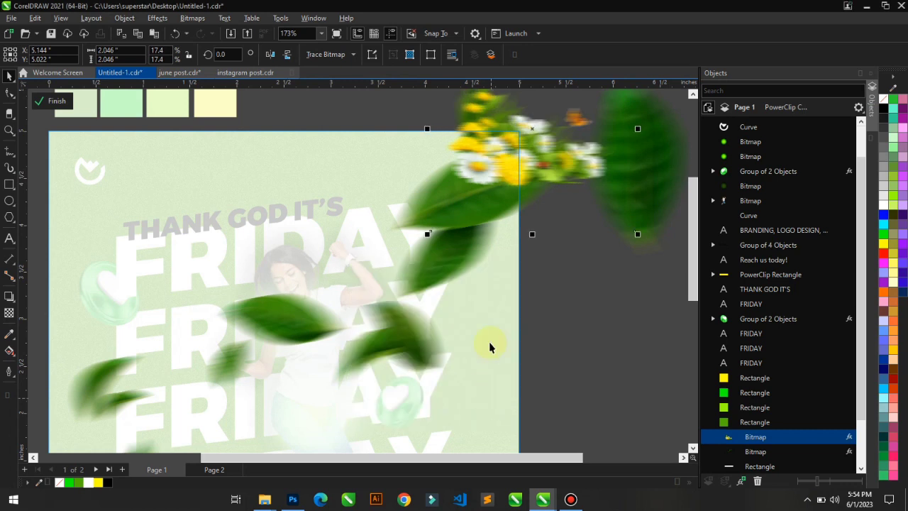
left_click(583, 211, "ctrl")
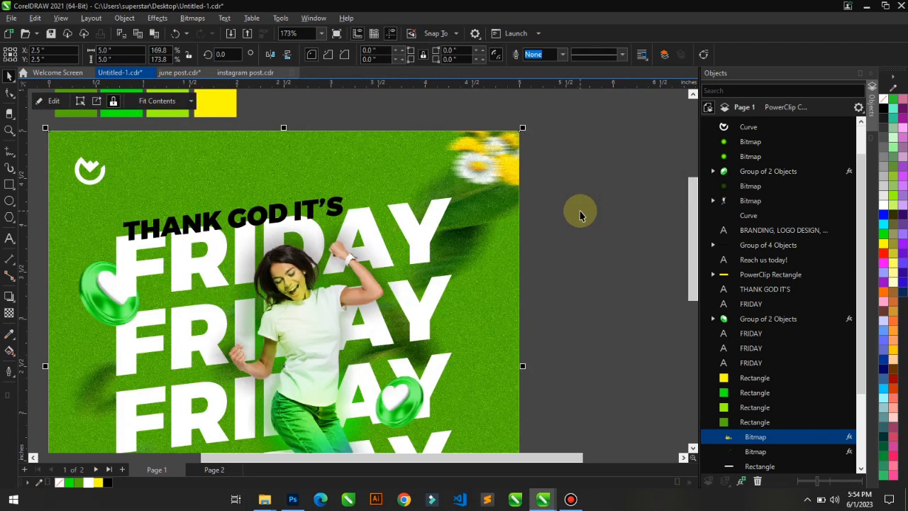
left_click(569, 212)
key("F5")
key("F4")
key("space")
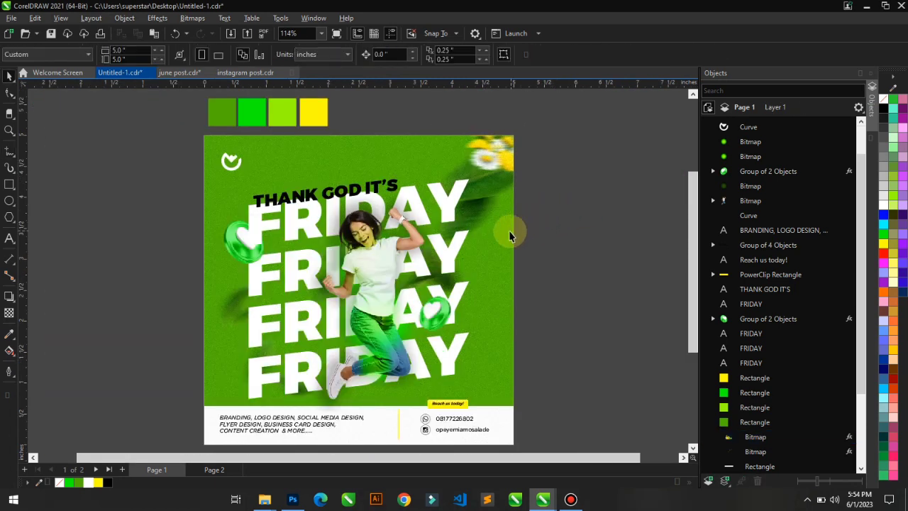
Rotate the leaves bitmap inside the flyer's PowerClip to about 177 degrees and move it lower over the FRIDAY lines
double_click(496, 217)
left_click(592, 156)
scroll(513, 206, "down", 1)
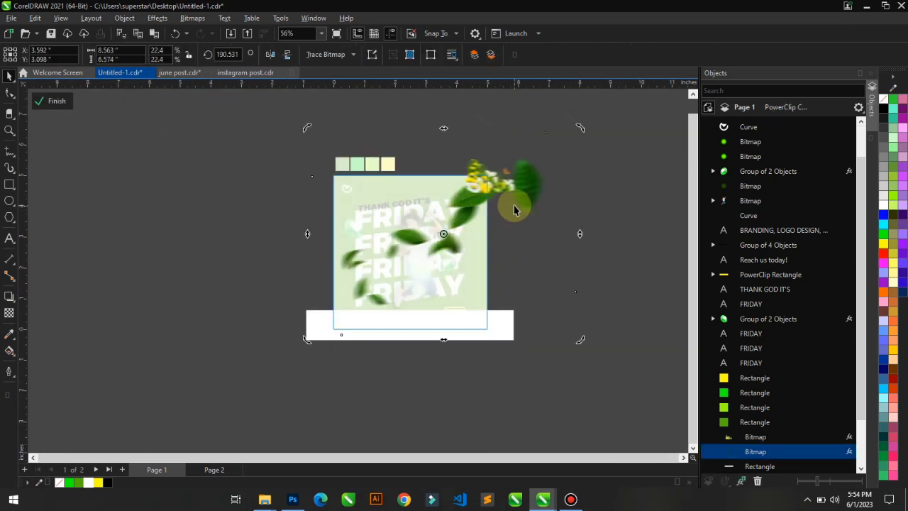
left_click_drag(592, 144, 542, 213)
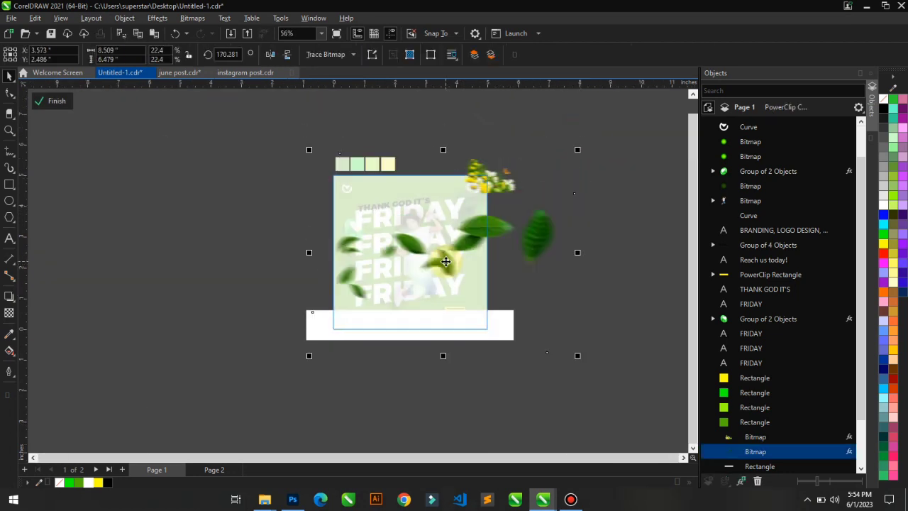
scroll(448, 243, "up", 1)
left_click_drag(597, 371, 615, 360)
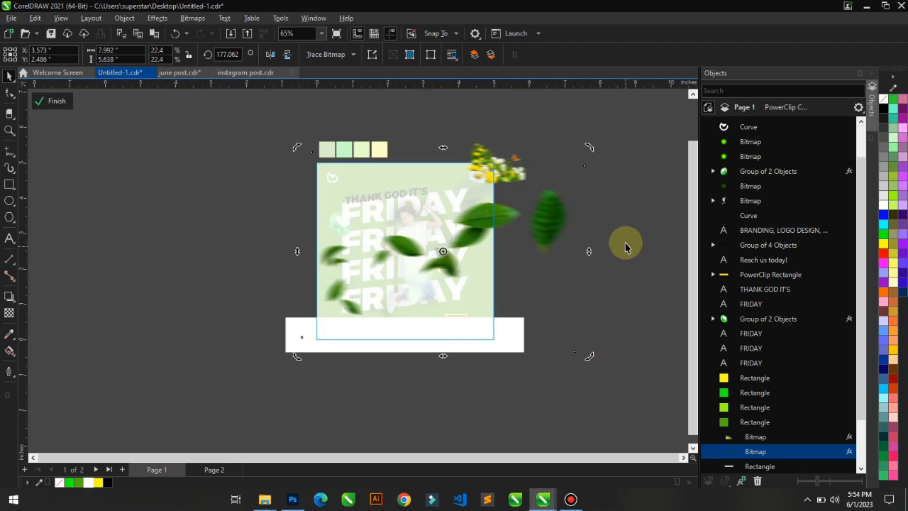
left_click(636, 202)
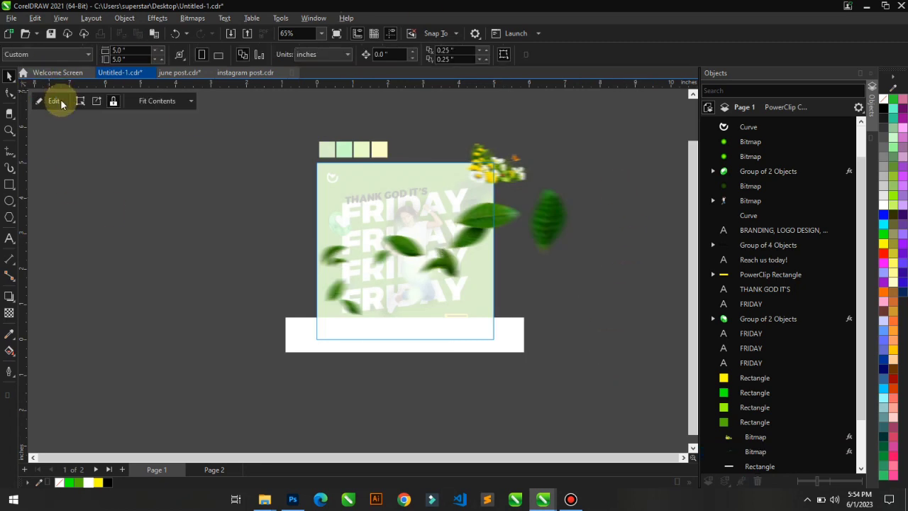
left_click(619, 260)
Apply a linear fountain transparency to the green glow over the jeans, fading it out toward the right leg edge
scroll(402, 282, "up", 4)
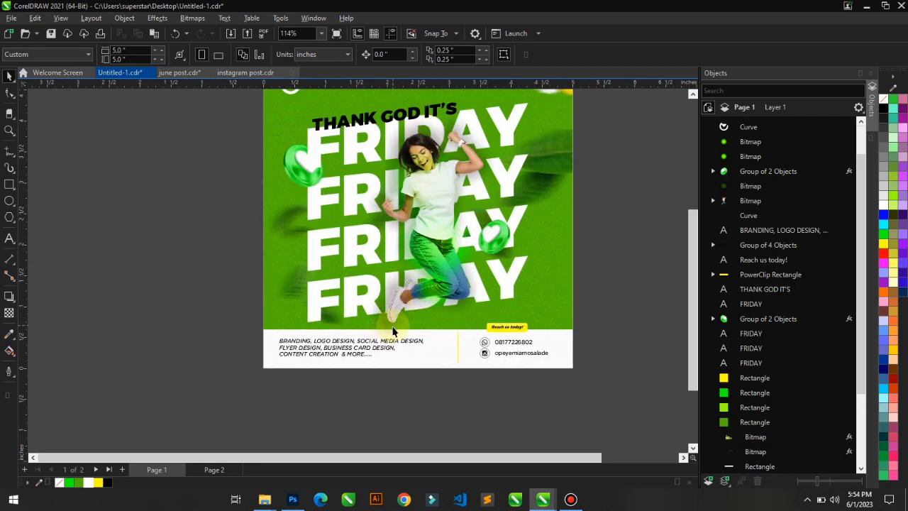
scroll(393, 331, "up", 8)
scroll(385, 314, "down", 3)
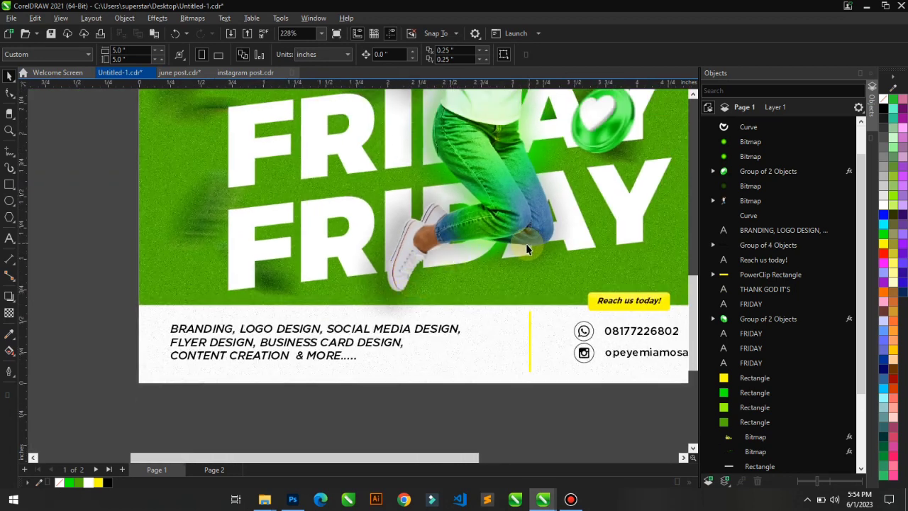
scroll(525, 243, "down", 1)
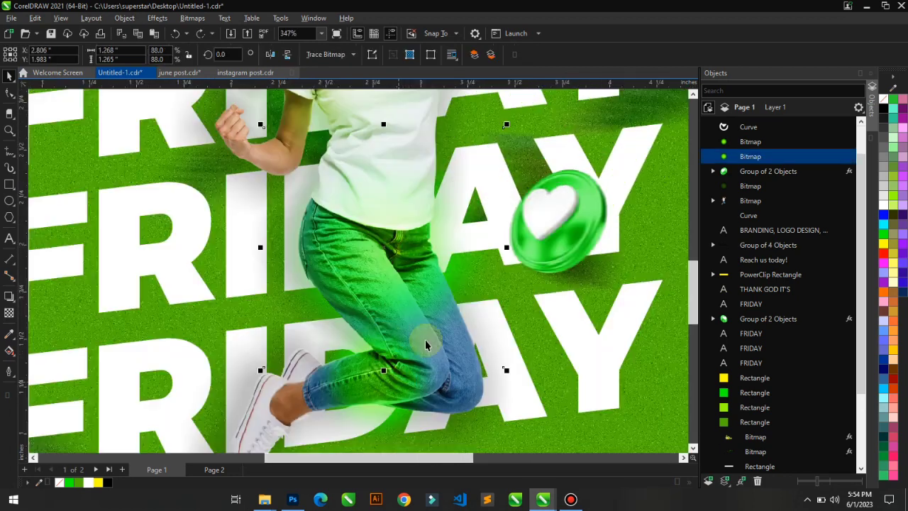
left_click_drag(385, 278, 457, 253)
key("space")
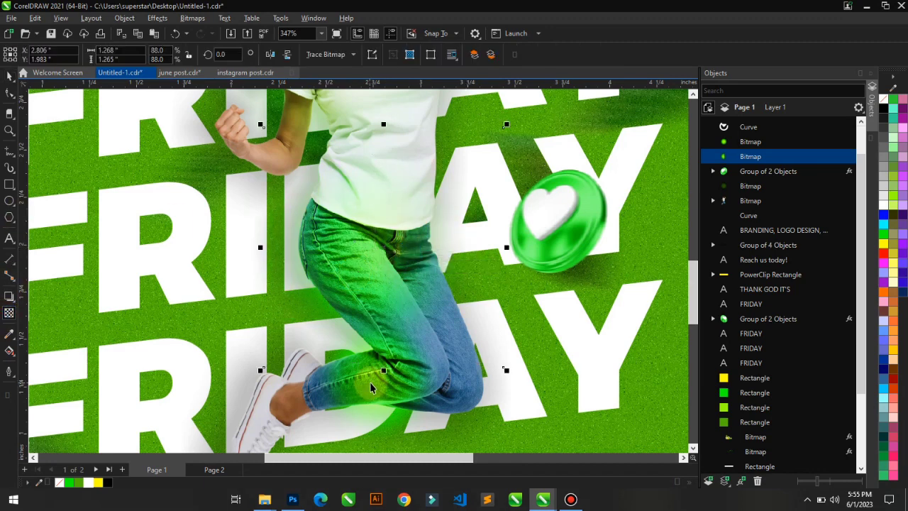
Apply a linear fountain transparency to the green glow over the lower leg, fading it out below the jeans
left_click(369, 382)
scroll(383, 418, "down", 3)
scroll(382, 423, "up", 2)
scroll(410, 158, "down", 3)
key("F2")
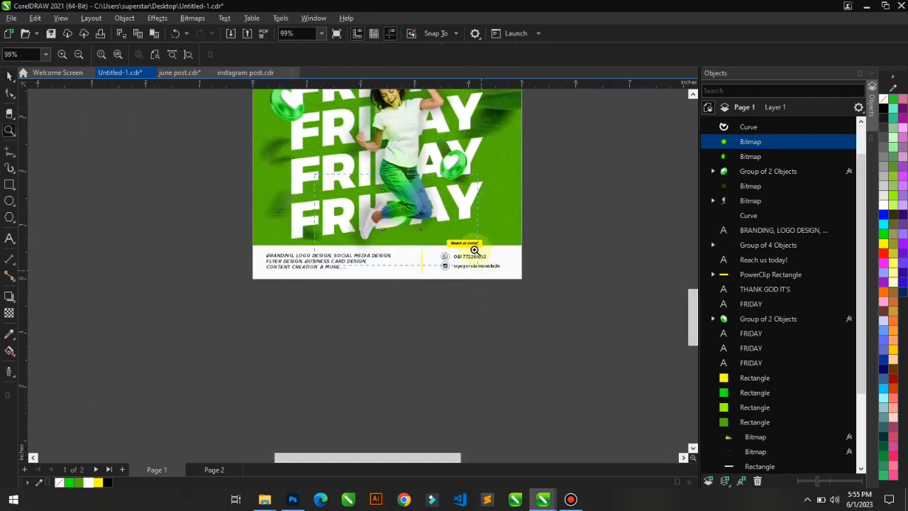
left_click(400, 221)
left_click(9, 314)
left_click_drag(375, 270, 377, 268)
key("space")
scroll(410, 213, "down", 2)
left_click(588, 196)
Duplicate the green glow onto the woman's back leg and shift the copy slightly into place
key("F4")
key("F2")
left_click_drag(460, 414, 390, 272)
right_click(455, 251)
left_click(9, 313)
key("space")
left_click_drag(402, 274, 390, 274)
scroll(414, 272, "up", 2)
scroll(363, 258, "down", 1)
Apply a linear fountain transparency to the copied glow on the back leg, fading it out toward the front leg
left_click(10, 313)
left_click_drag(328, 270, 301, 247)
left_click_drag(350, 227, 343, 236)
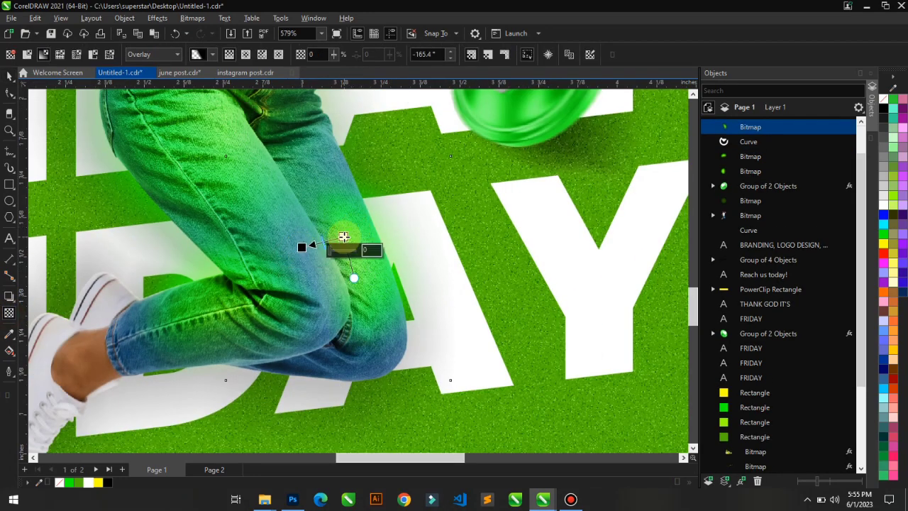
key("F2")
key("space")
scroll(390, 258, "down", 3)
key("Escape")
Try to fade the glow over the woman's face downward with a linear fountain transparency
key("F4")
scroll(228, 189, "up", 2)
scroll(555, 368, "down", 1)
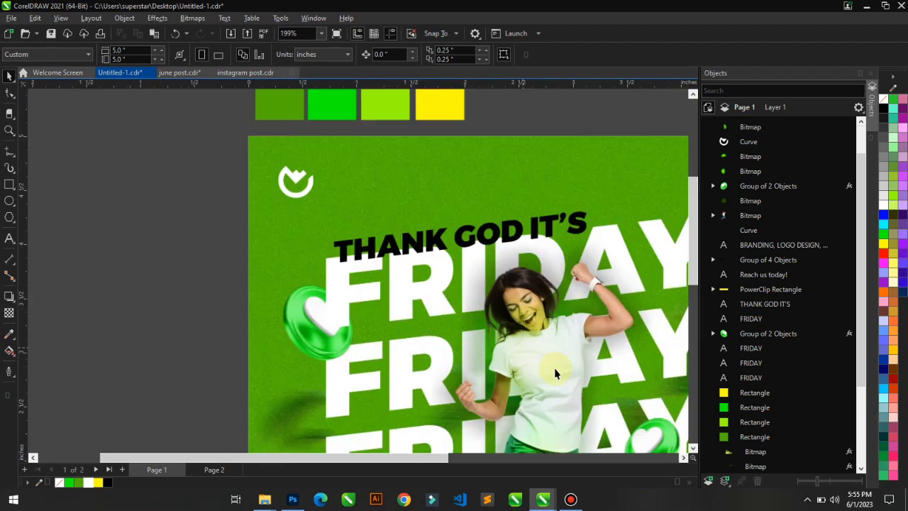
scroll(556, 371, "up", 2)
left_click(509, 287)
left_click(10, 313)
scroll(427, 294, "up", 1)
left_click_drag(419, 284, 413, 347)
key("ctrl+z")
left_click_drag(439, 263, 416, 385)
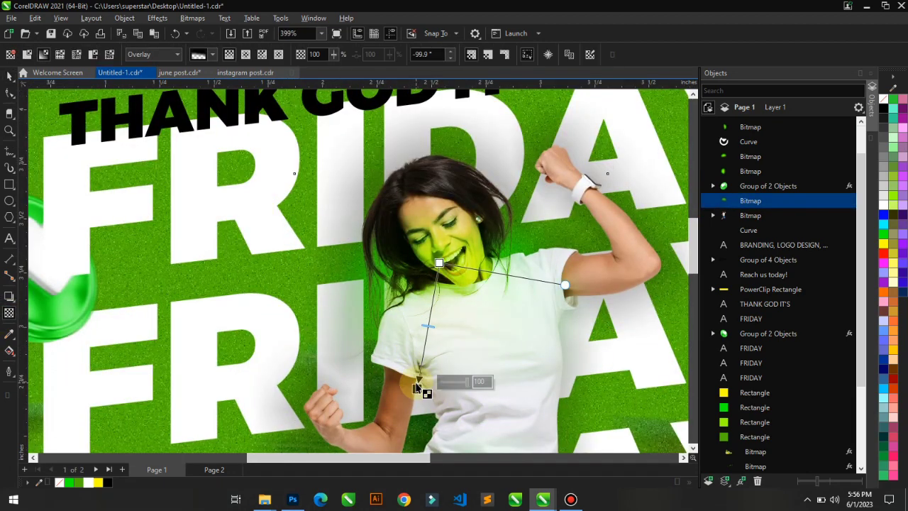
key("space")
scroll(609, 324, "down", 5)
scroll(610, 324, "up", 4)
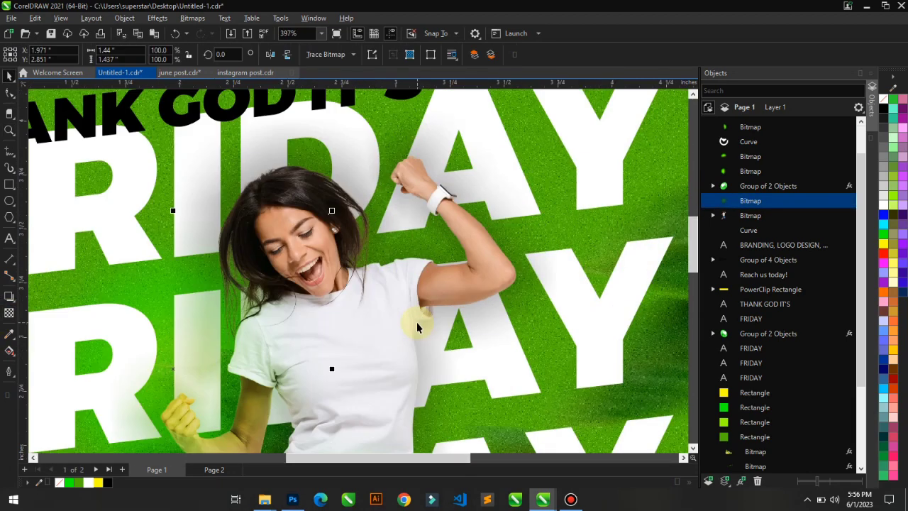
left_click(8, 314)
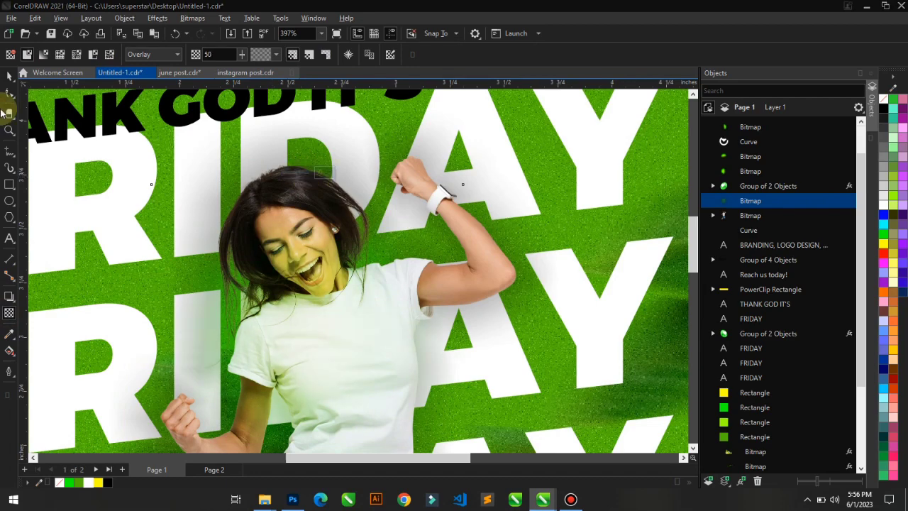
left_click(9, 76)
scroll(345, 309, "down", 3)
left_click(596, 338)
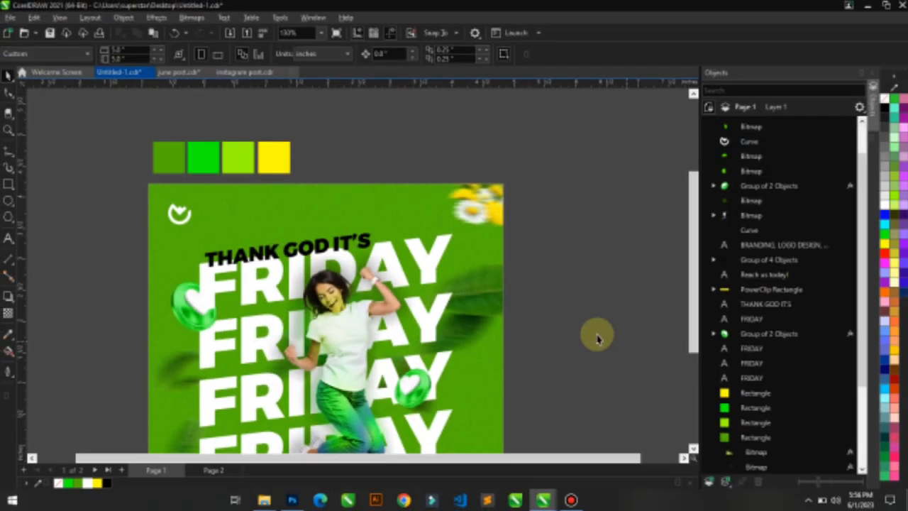
Duplicate the THANK GOD IT'S text slightly up and to the right, giving the copy no fill and a white outline
key("F4")
scroll(266, 176, "up", 3)
mouse_move(293, 256)
left_mouse_down()
mouse_move(339, 245)
mouse_move(303, 252)
left_mouse_up()
right_click(303, 252)
left_click(59, 482)
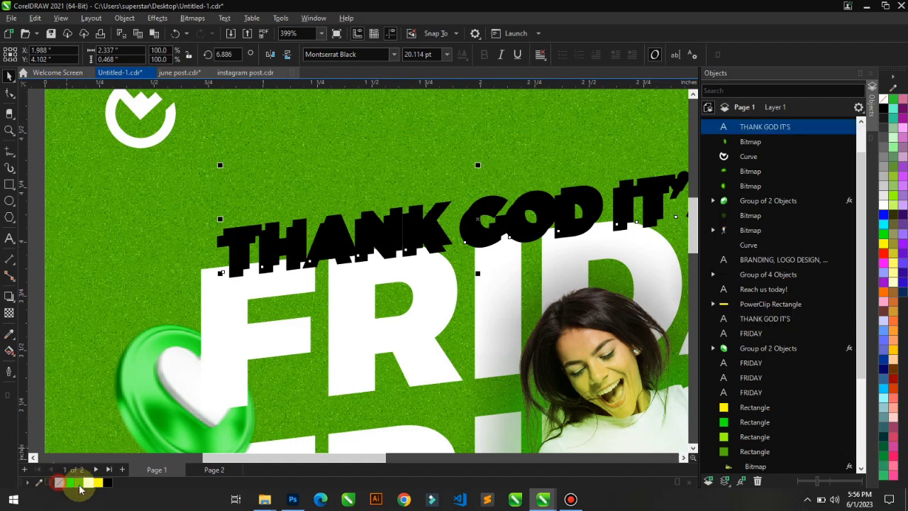
right_click(88, 482)
scroll(276, 253, "up", 1)
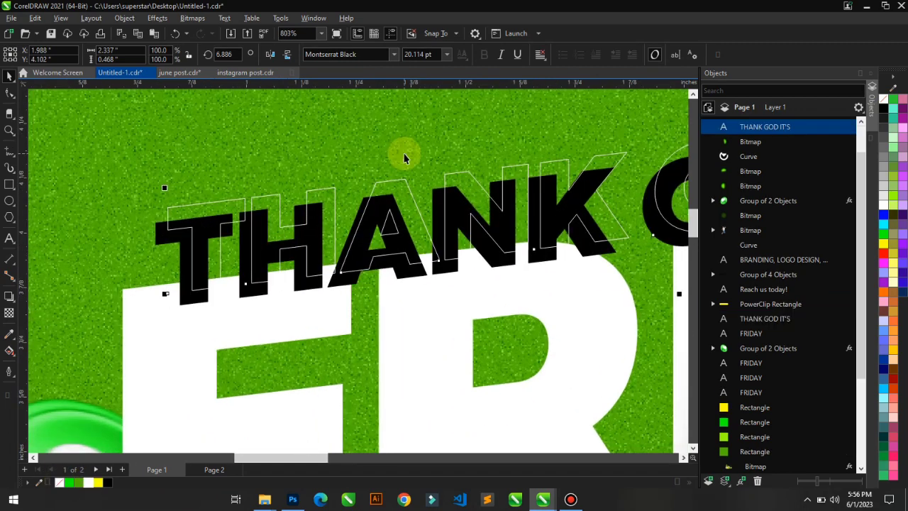
Try out several preset outline widths on the unfilled THANK GOD IT'S copy
left_click(8, 371)
left_click(42, 444)
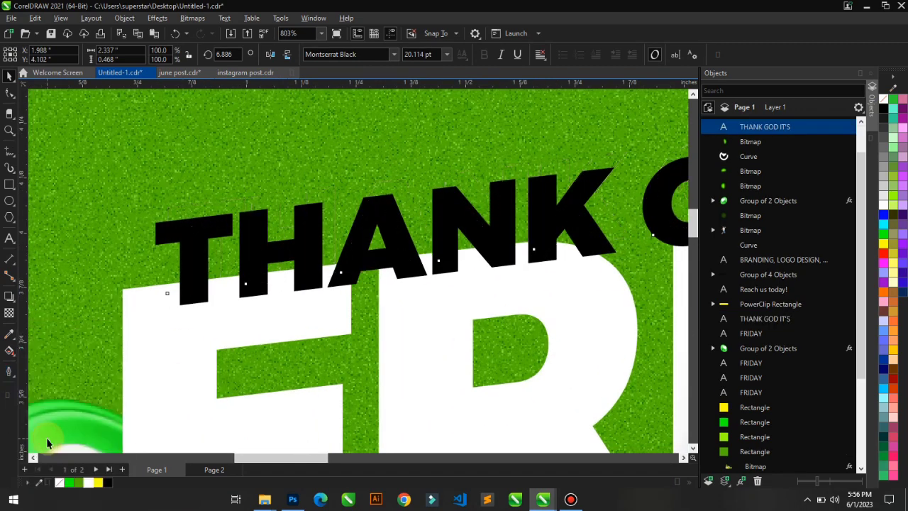
left_click(9, 372)
left_click(45, 391)
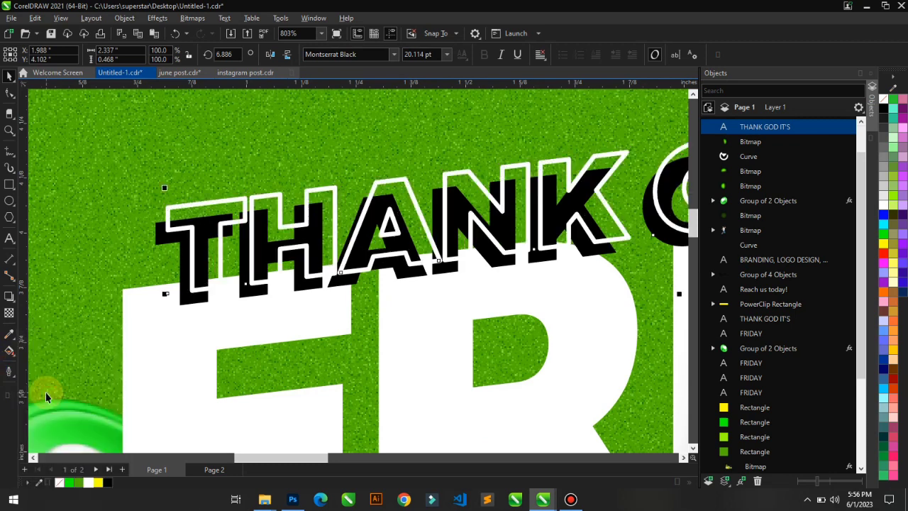
left_click(9, 371)
left_click(51, 412)
Give the THANK GOD IT'S copy a dashed outline style with a width of 0.5 pt
left_click(9, 371)
left_click(62, 333)
left_click(400, 193)
left_click(371, 231)
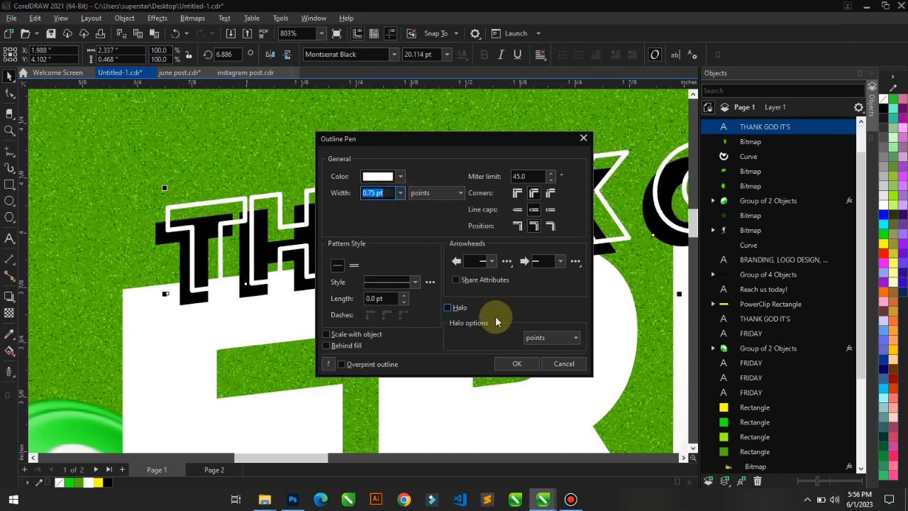
left_click(418, 283)
left_click(409, 333)
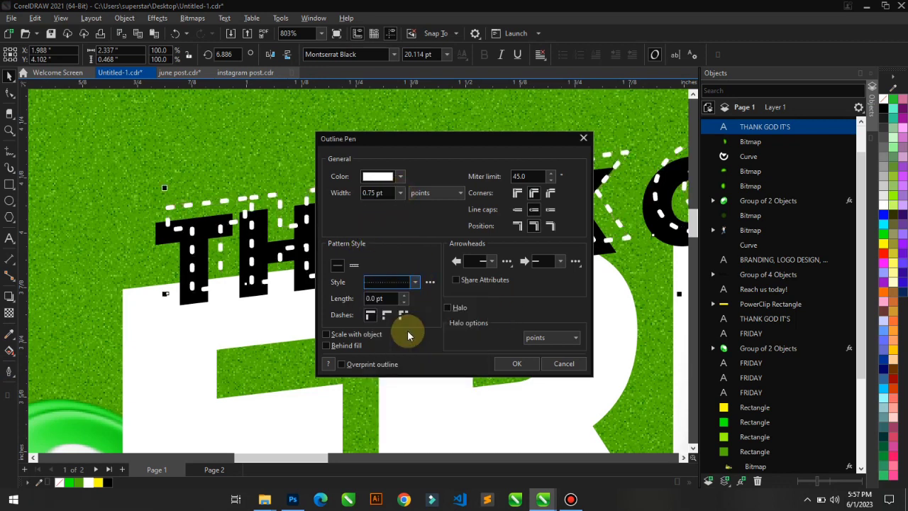
left_click(398, 193)
left_click(365, 227)
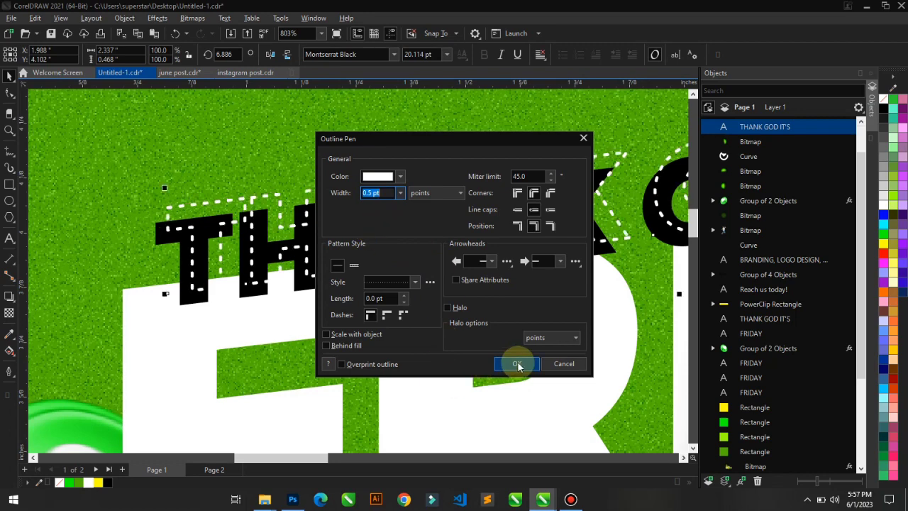
left_click(517, 363)
Move the dashed THANK GOD IT'S outline slightly down and to the left, closer over the black text
left_click_drag(416, 223, 417, 226)
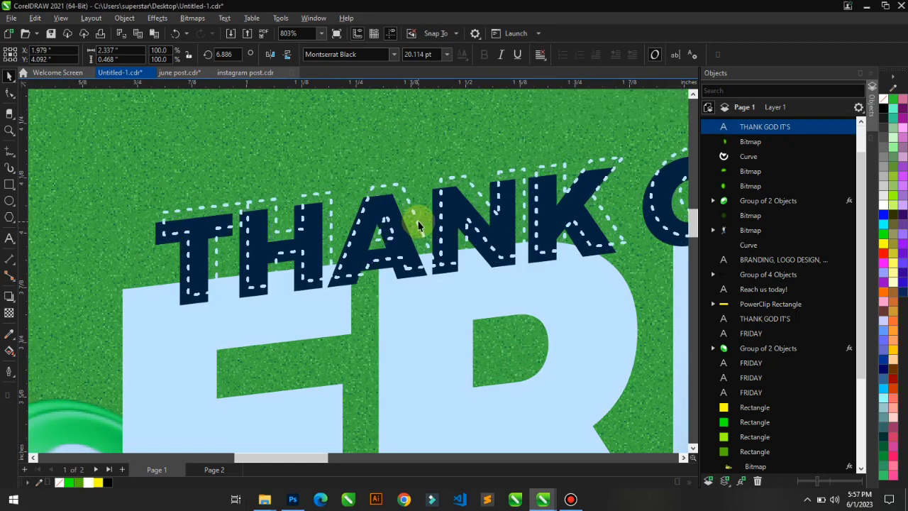
scroll(414, 235, "down", 5)
scroll(383, 228, "up", 6)
scroll(387, 228, "down", 9)
scroll(465, 213, "up", 5)
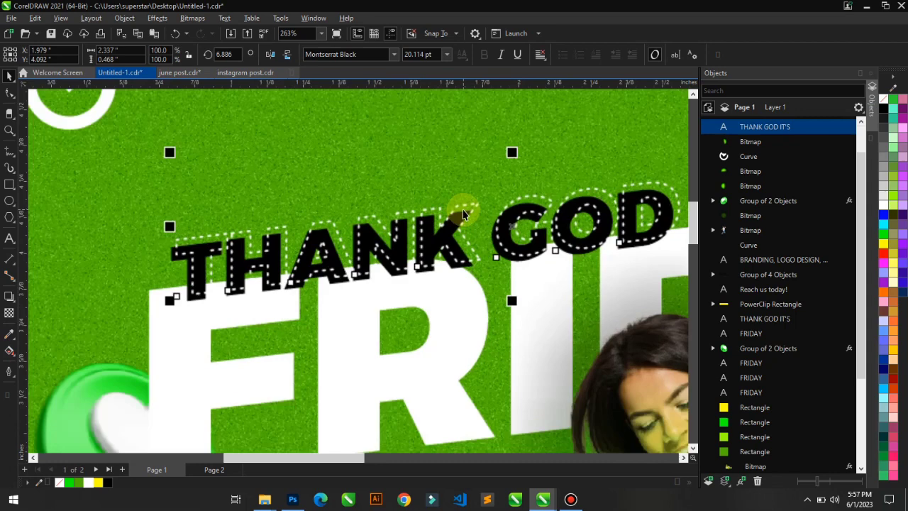
scroll(464, 211, "down", 4)
scroll(603, 218, "up", 6)
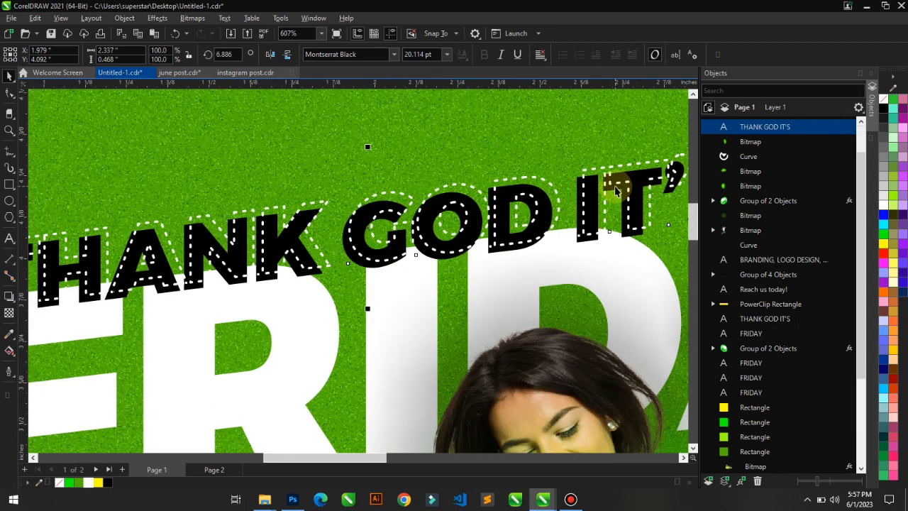
left_click(306, 270)
scroll(263, 276, "down", 9)
scroll(196, 290, "up", 2)
key("ctrl+Home")
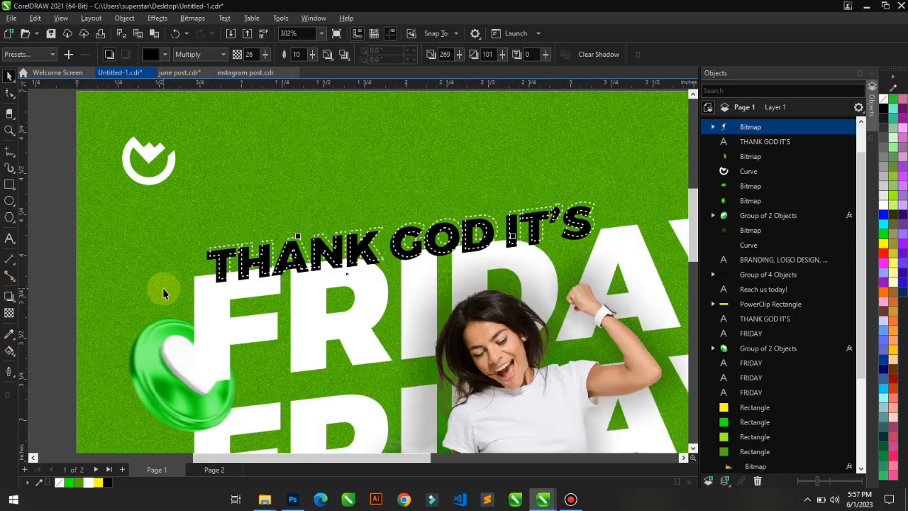
key("ctrl+z")
Bring the black THANK GOD IT'S text to the front of the layer and nudge it slightly up and to the left
scroll(211, 292, "up", 1)
left_click(208, 251)
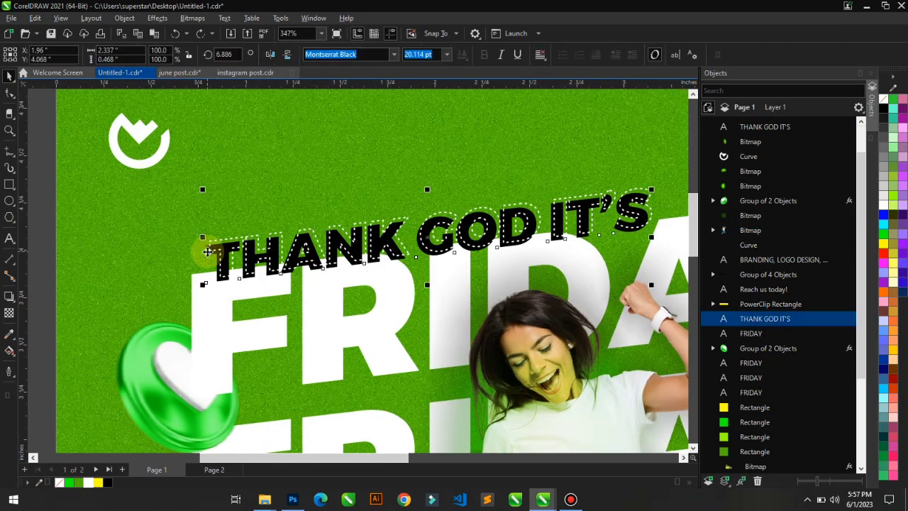
key("ctrl+Home")
scroll(450, 212, "up", 6)
mouse_move(441, 207)
left_mouse_down()
mouse_move(457, 211)
mouse_move(439, 205)
left_mouse_up()
scroll(440, 208, "down", 5)
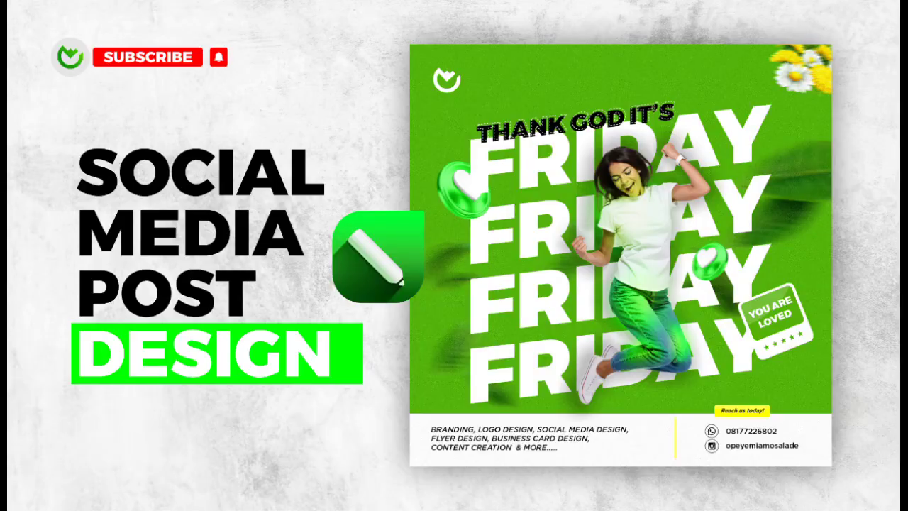